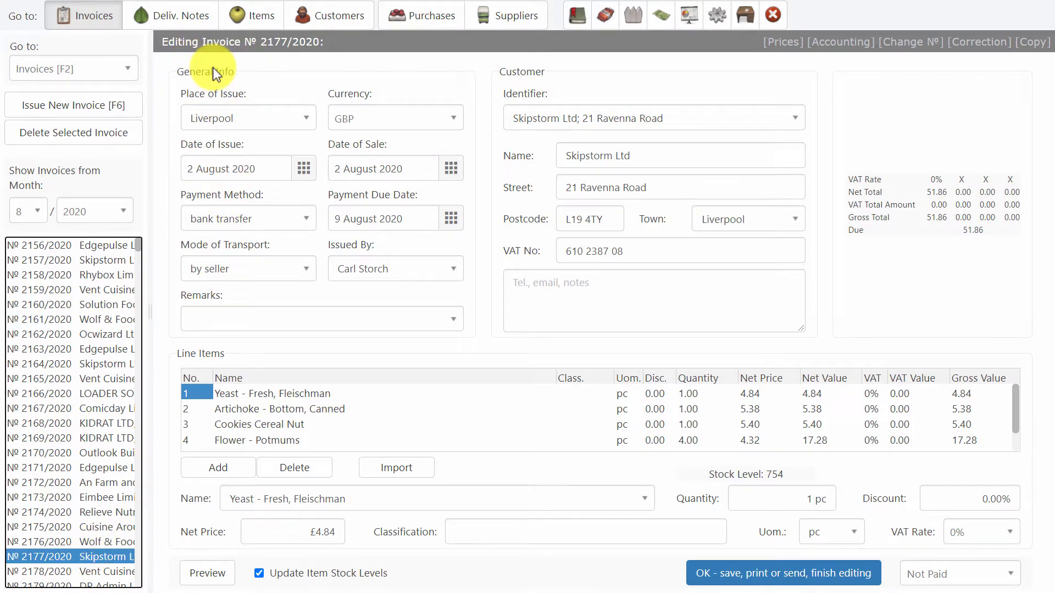
Step: Set the invoice's place of issue to Rufford and its currency to EUR
{"action": "left_click", "coordinate": [309, 117]}
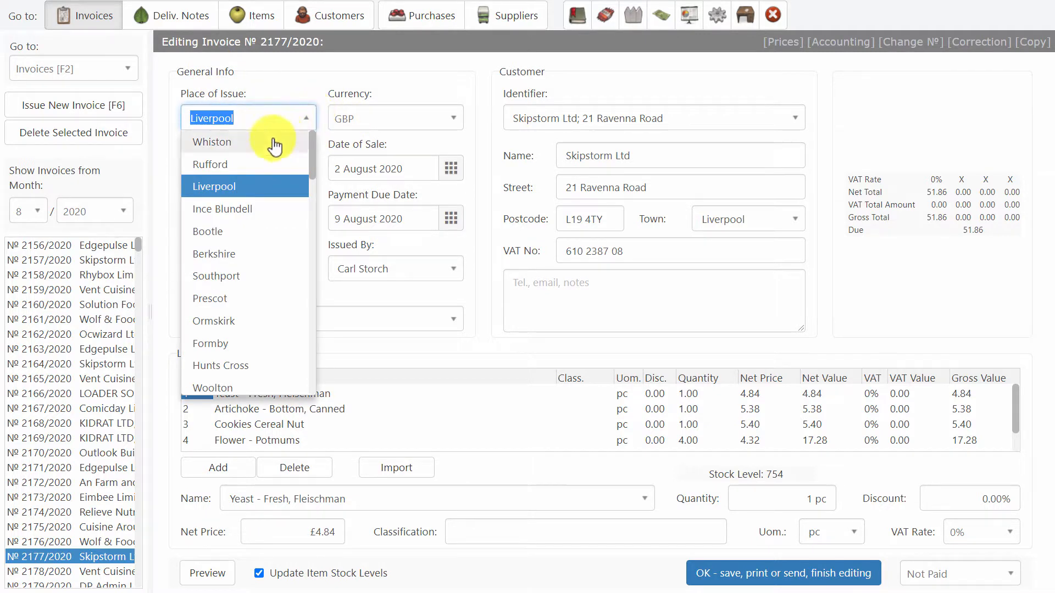
{"action": "left_click", "coordinate": [243, 165]}
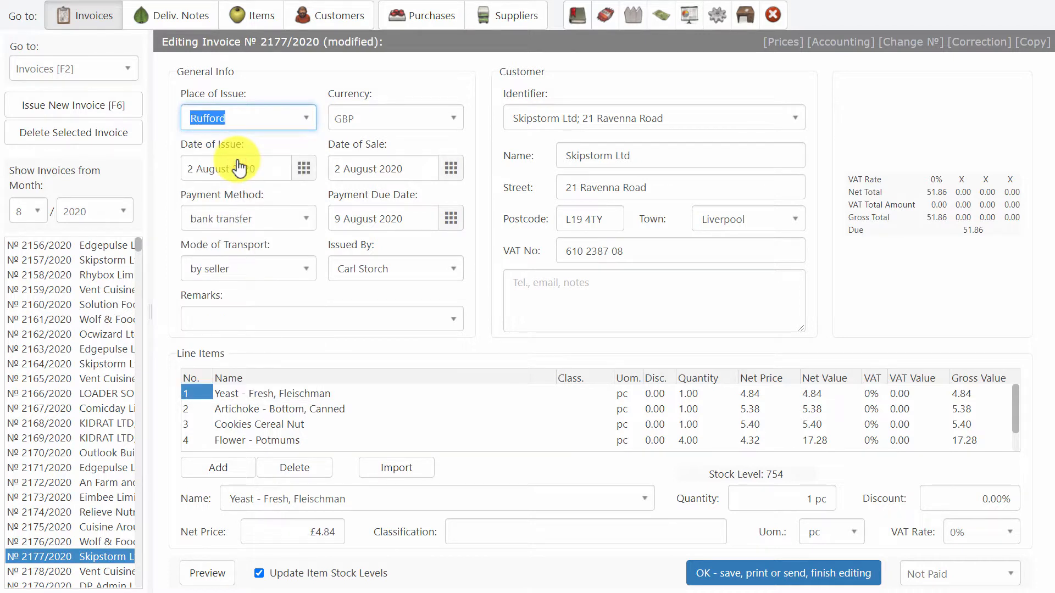
{"action": "left_click", "coordinate": [389, 122]}
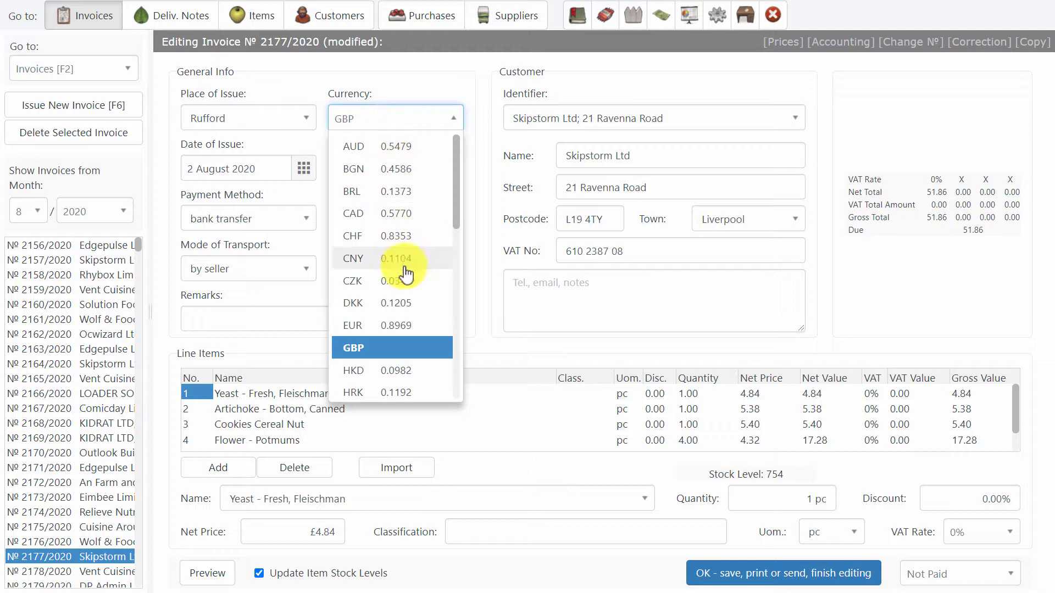
{"action": "left_click", "coordinate": [396, 325]}
{"action": "left_click", "coordinate": [235, 169]}
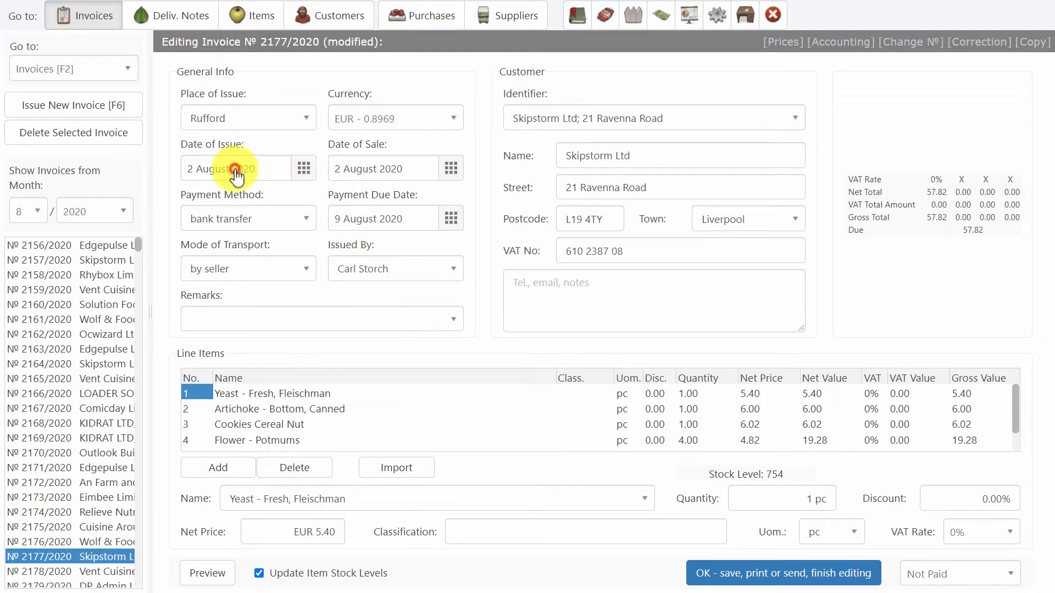
{"action": "left_click", "coordinate": [235, 169]}
{"action": "left_click", "coordinate": [362, 171]}
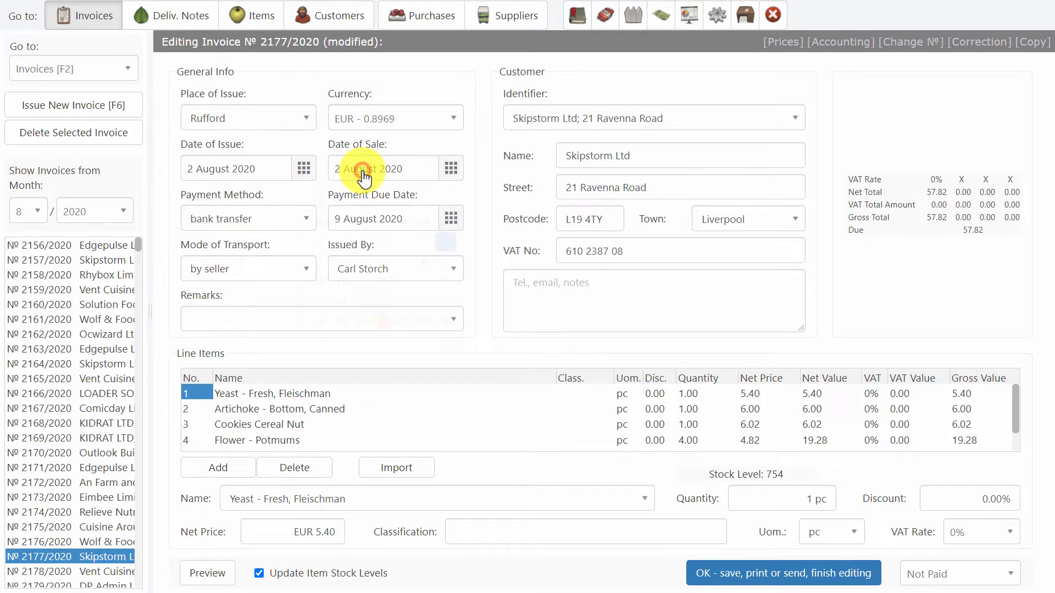
{"action": "left_click", "coordinate": [371, 169]}
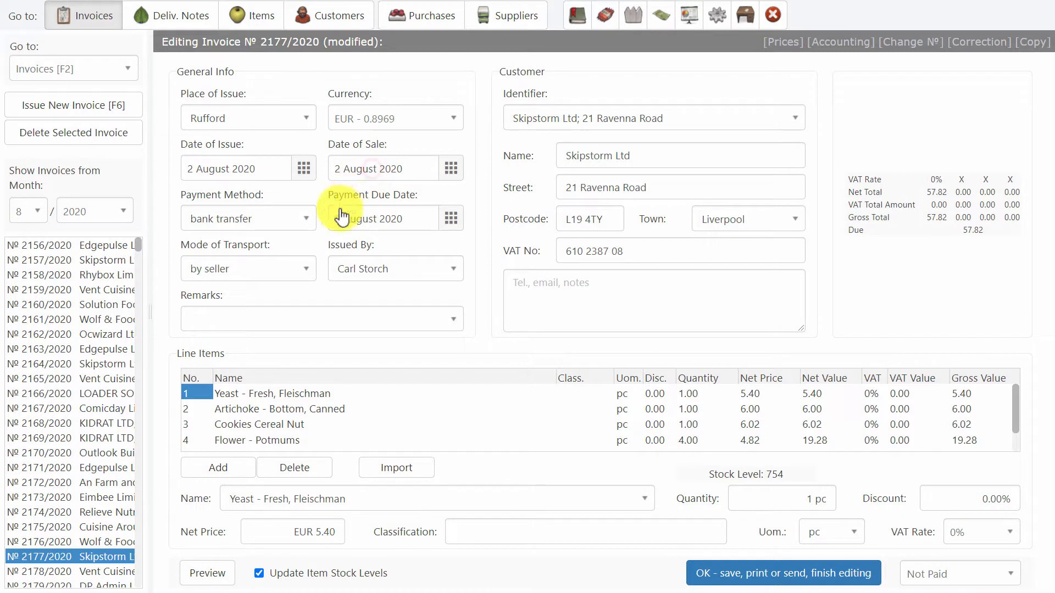
Step: Set the invoice's payment method to cash
{"action": "left_click", "coordinate": [312, 223]}
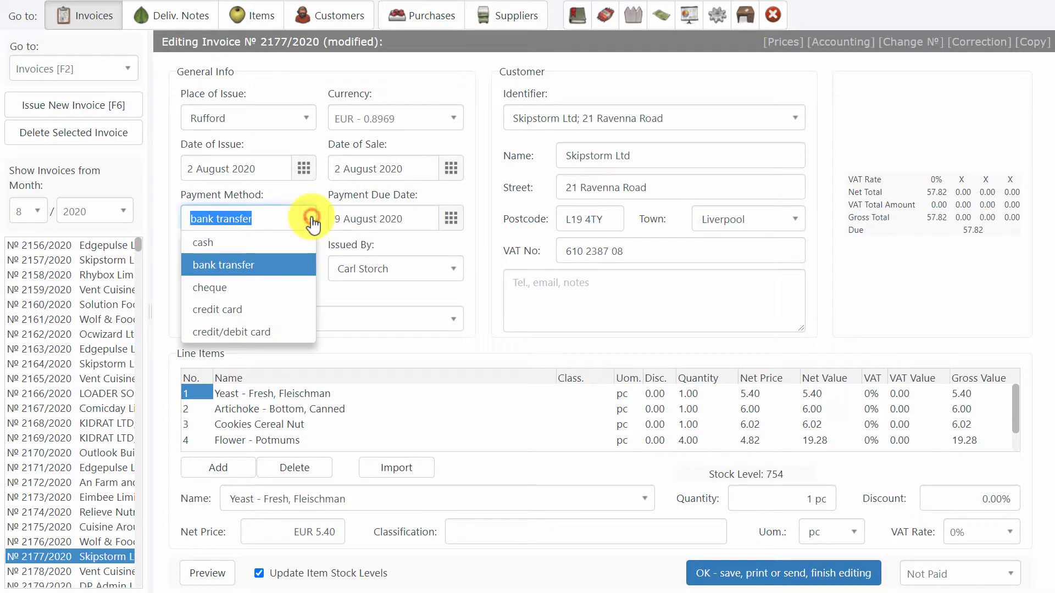
{"action": "left_click", "coordinate": [282, 239]}
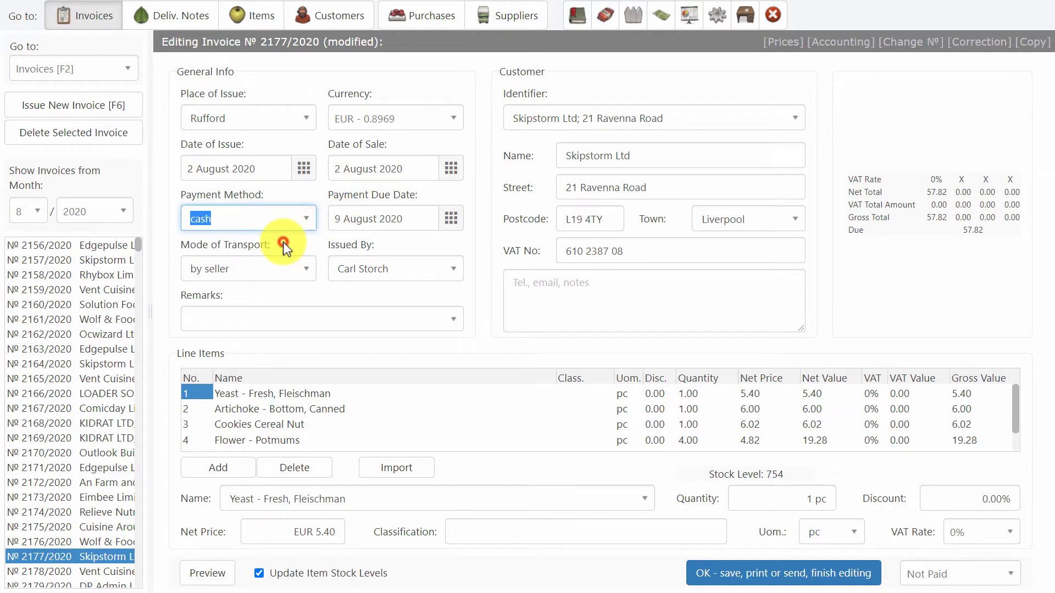
{"action": "left_click", "coordinate": [386, 218]}
{"action": "left_click", "coordinate": [399, 219]}
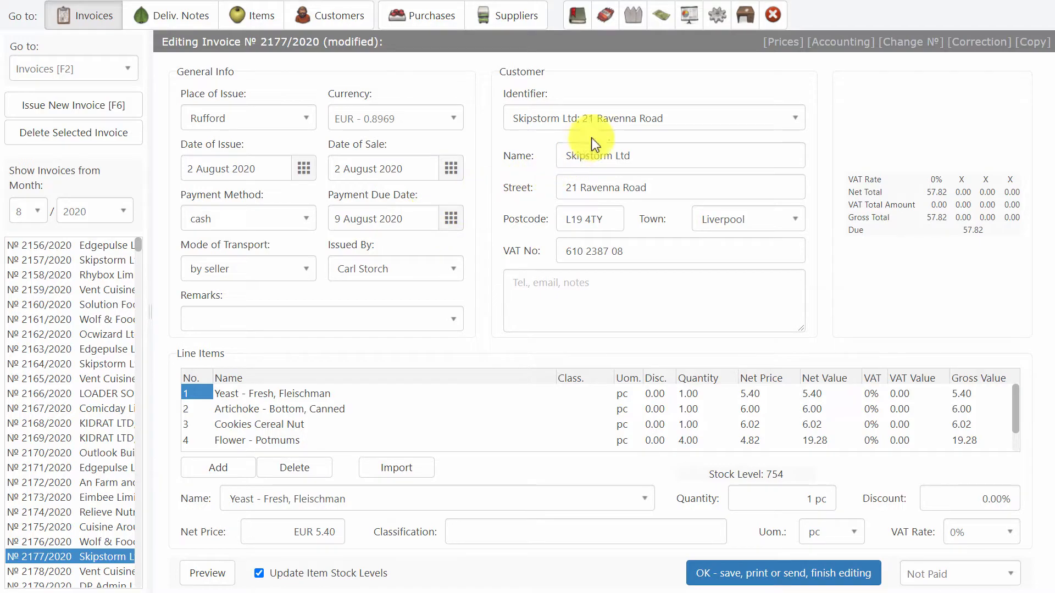
Step: Look up the default net days in the configuration settings and leave them without saving
{"action": "left_click", "coordinate": [717, 15]}
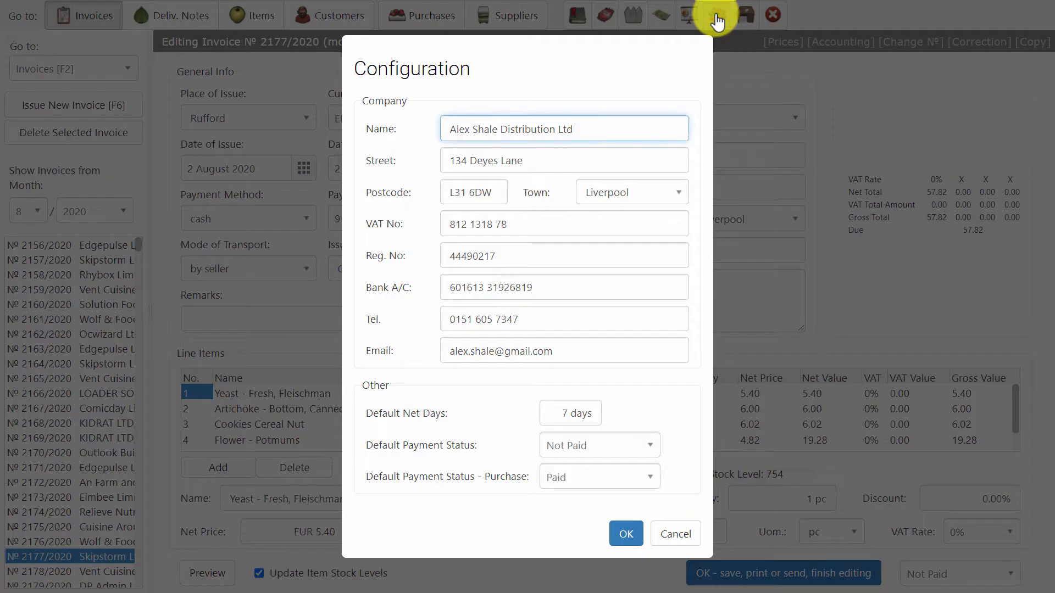
{"action": "left_click", "coordinate": [577, 413]}
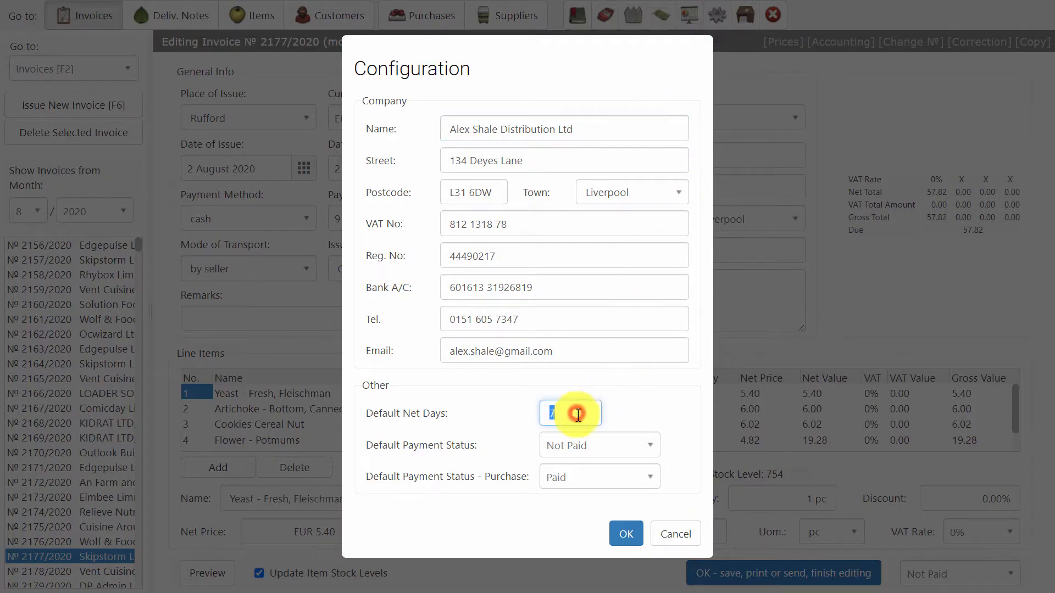
{"action": "left_click", "coordinate": [671, 534]}
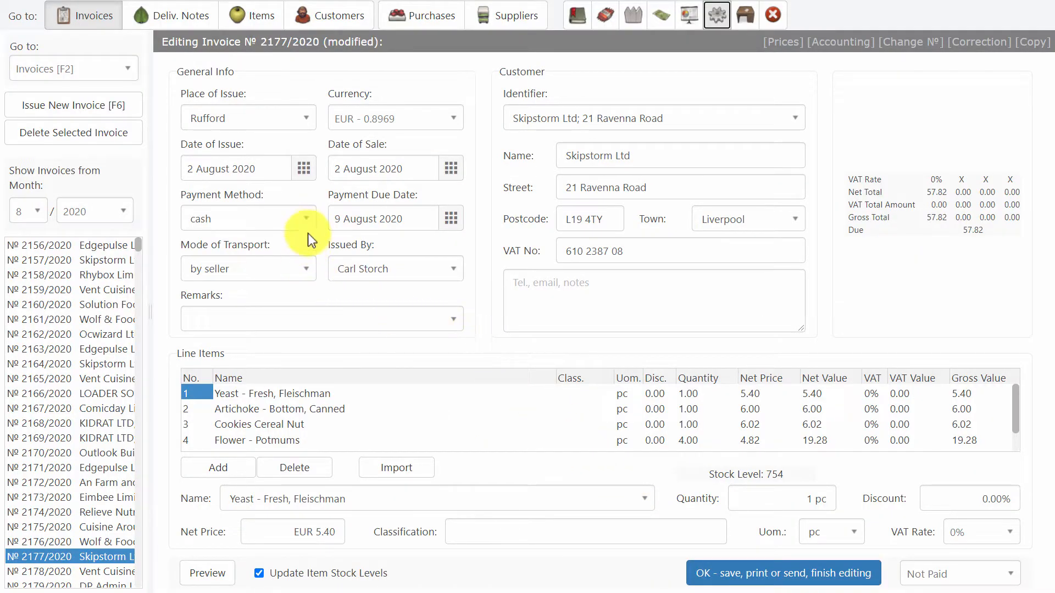
Step: Change the invoice's issuer to the person the company is named after and choose the stored "Thank You For Your Custom" remark
{"action": "left_click", "coordinate": [283, 267]}
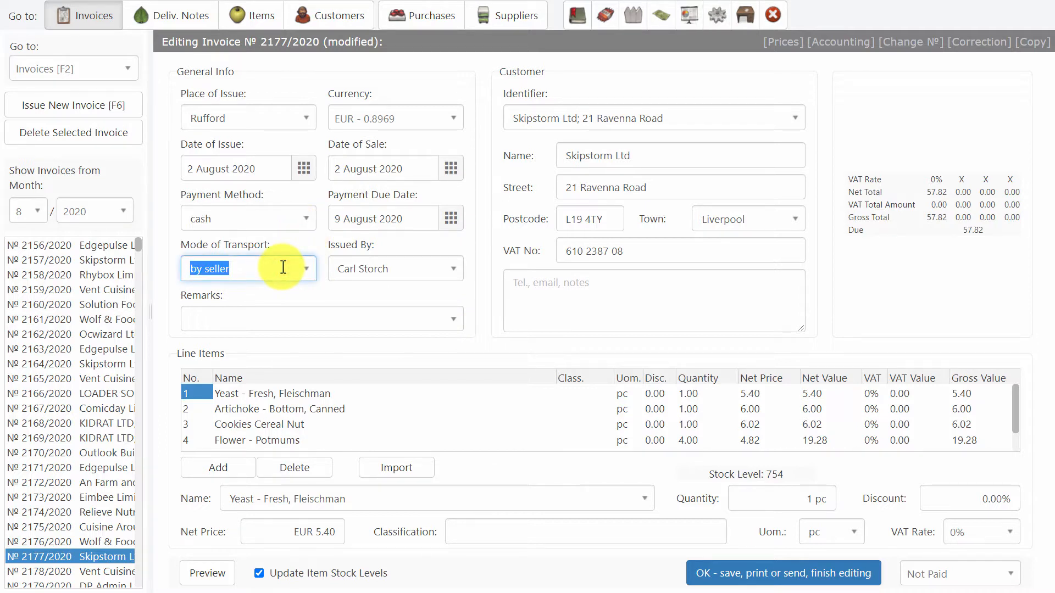
{"action": "left_click", "coordinate": [396, 272]}
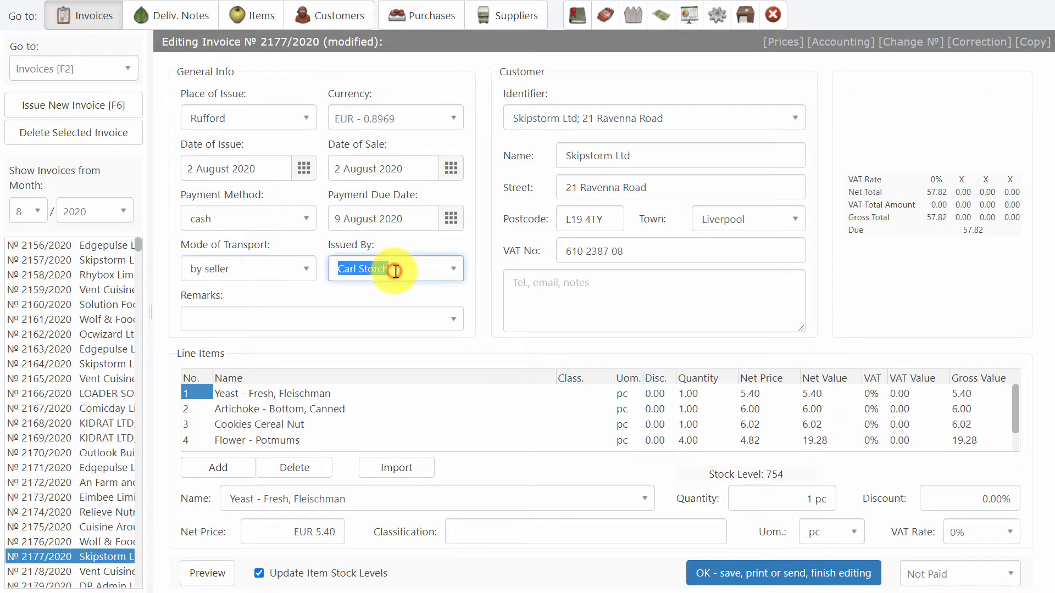
{"action": "left_click", "coordinate": [449, 270]}
{"action": "left_click", "coordinate": [439, 292]}
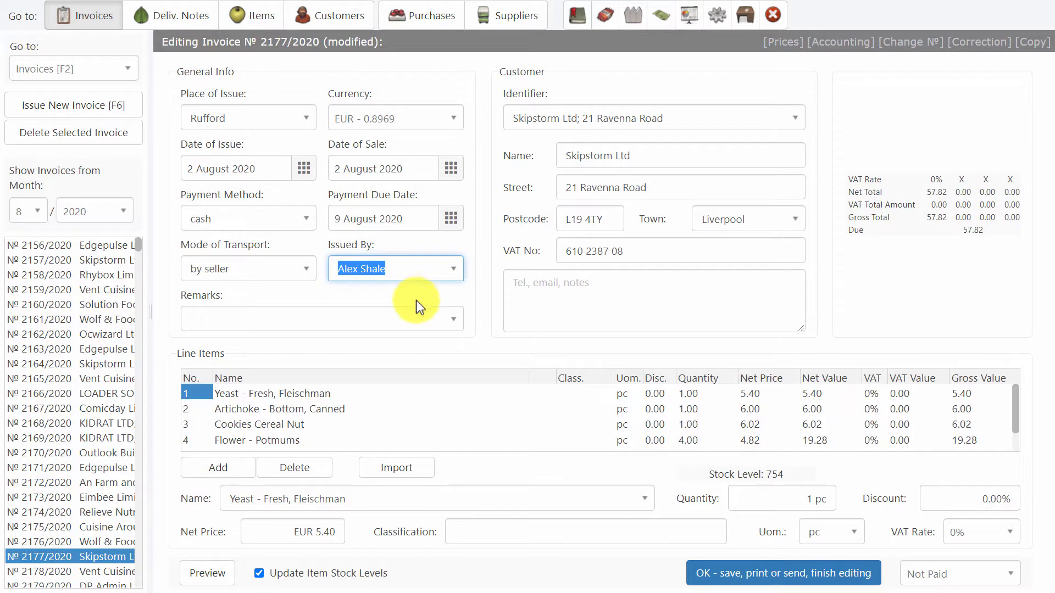
{"action": "left_click", "coordinate": [452, 322]}
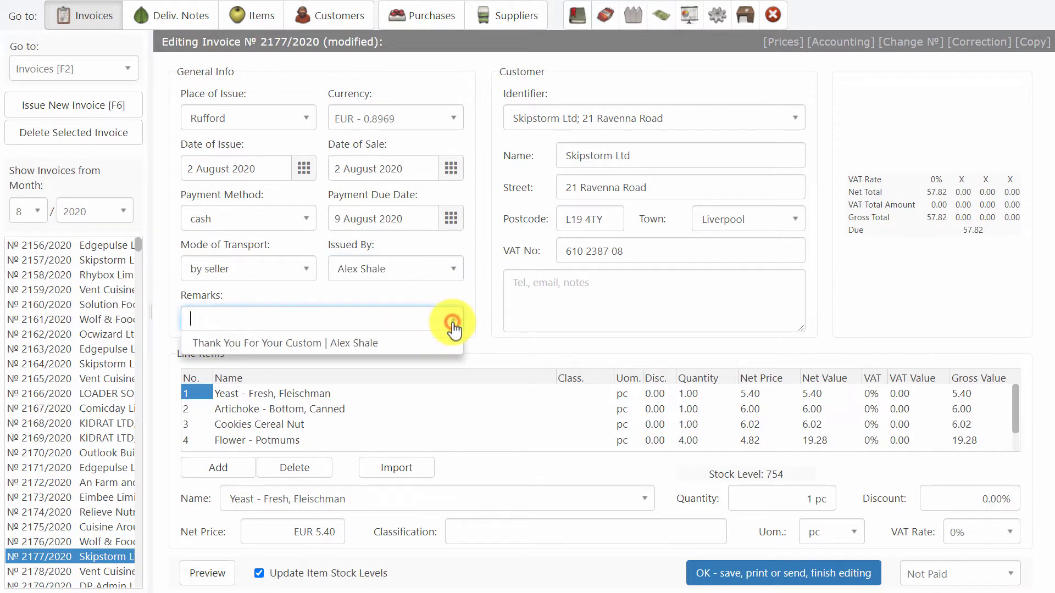
{"action": "left_click", "coordinate": [381, 344]}
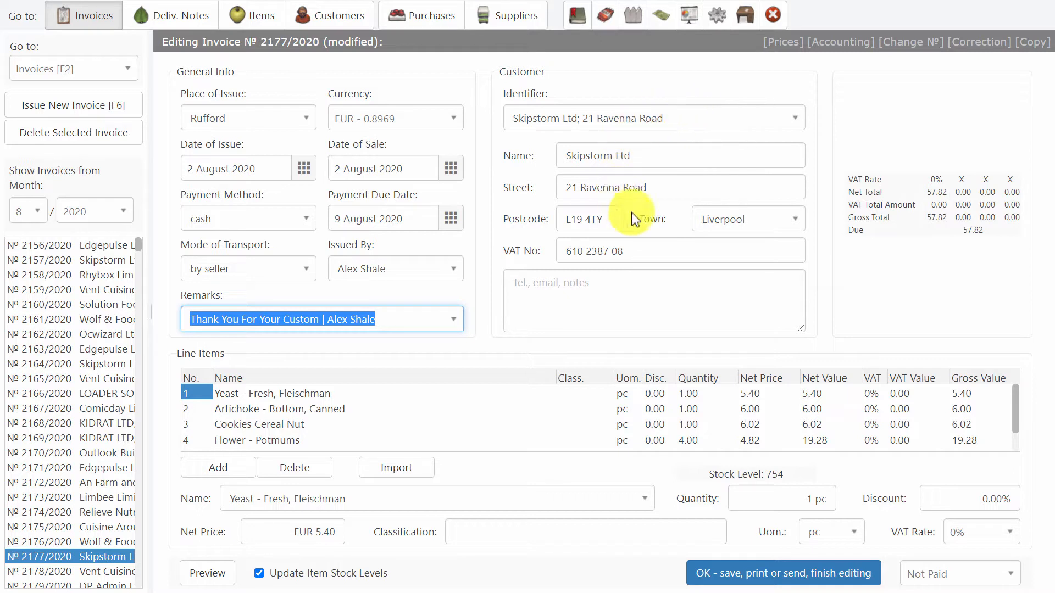
Step: Switch the invoice's customer to Falcon Marketing Limited, then cut its VAT number and paste it back
{"action": "left_click", "coordinate": [766, 119]}
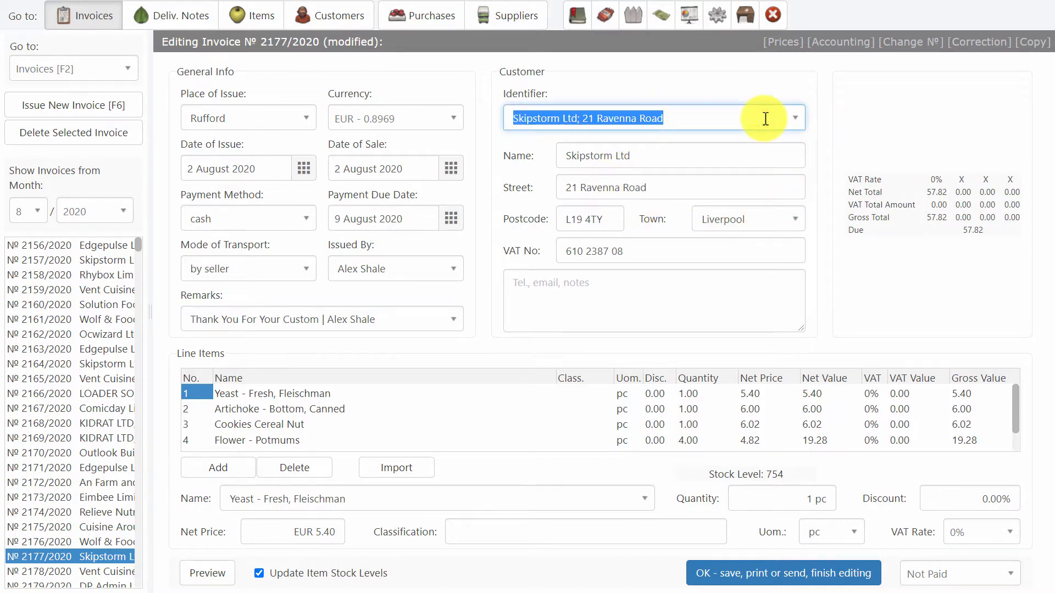
{"action": "type", "text": "F"}
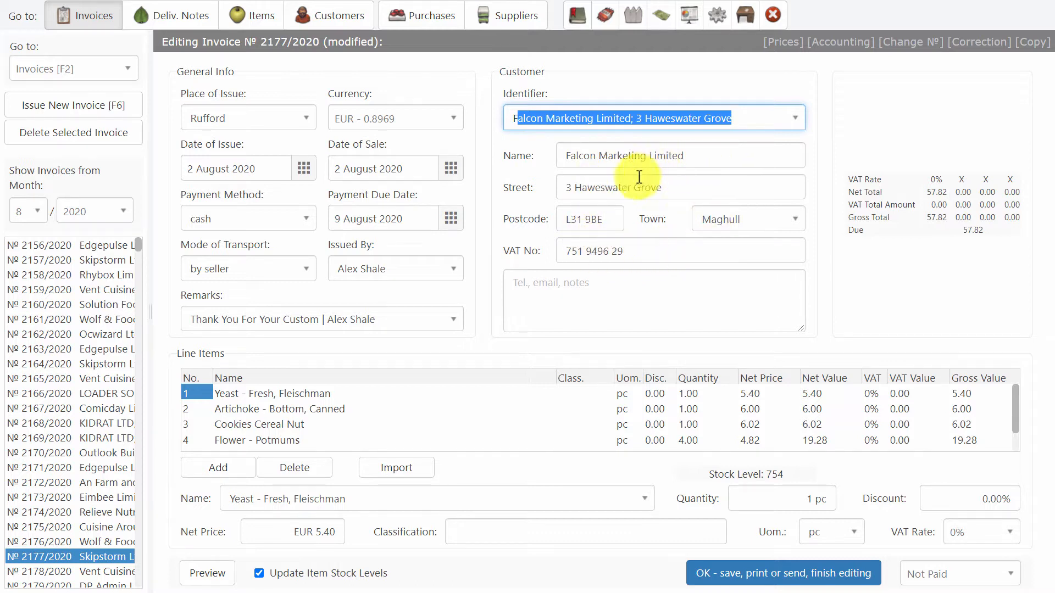
{"action": "left_click", "coordinate": [676, 258]}
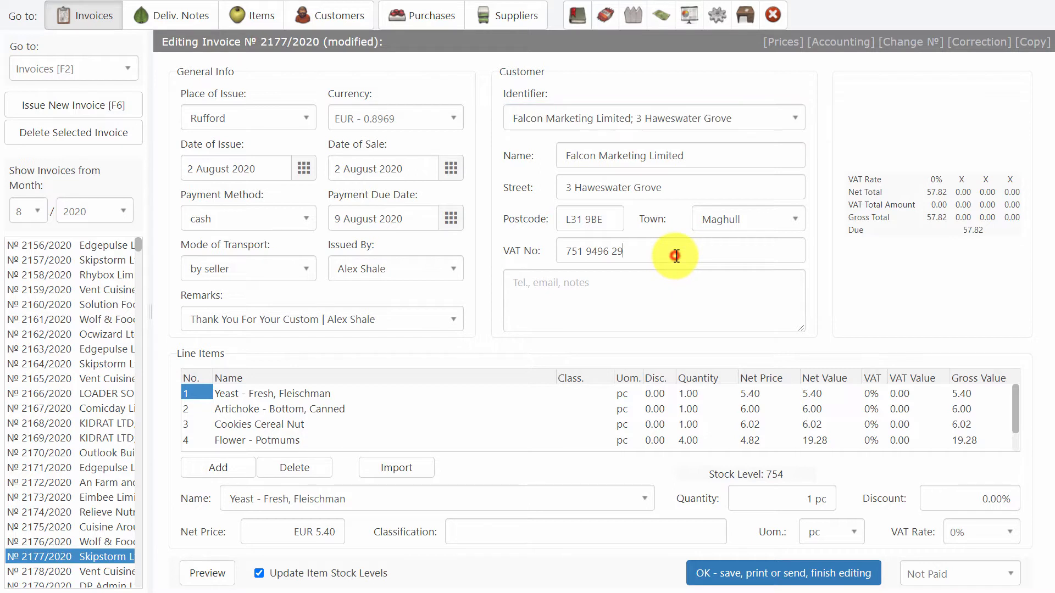
{"action": "key", "text": "ctrl+a"}
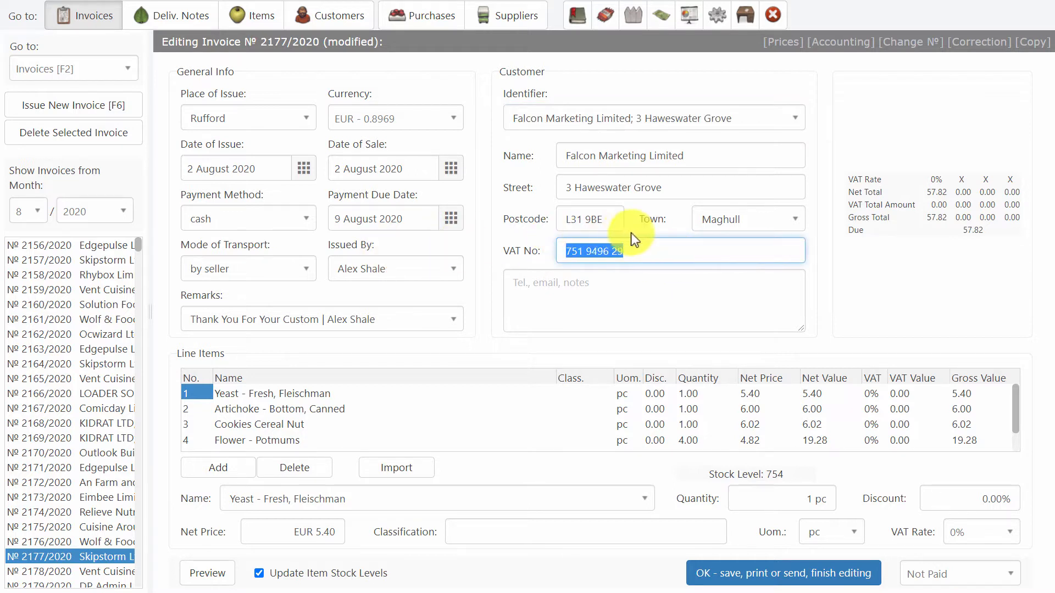
{"action": "key", "text": "ctrl+x"}
{"action": "key", "text": "ctrl+v"}
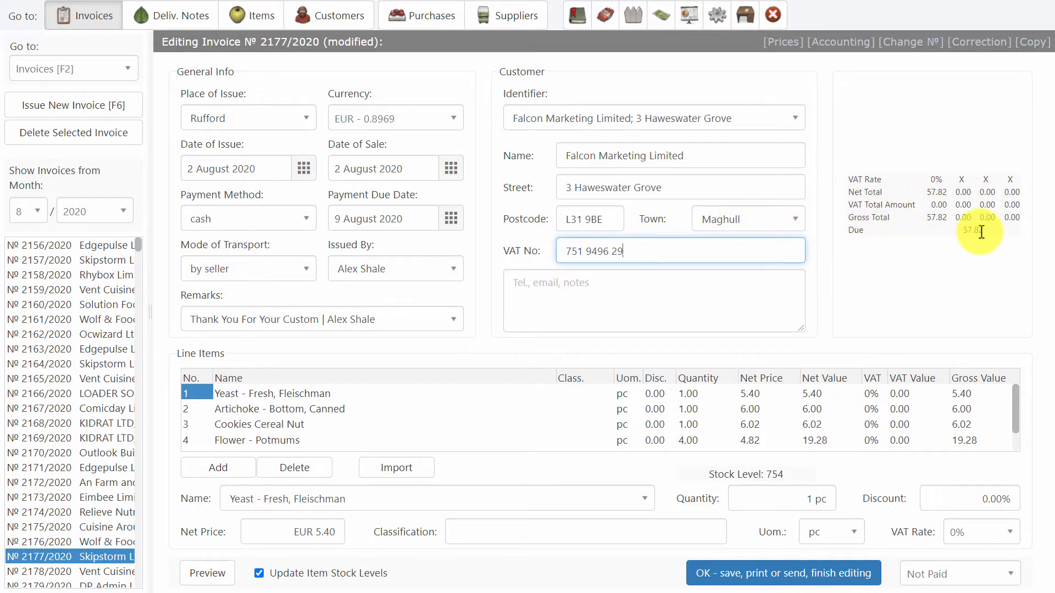
Step: Give the "Artichoke - Bottom, Canned" line item a discount of 20%
{"action": "left_click_drag", "start_coordinate": [980, 231], "coordinate": [962, 231]}
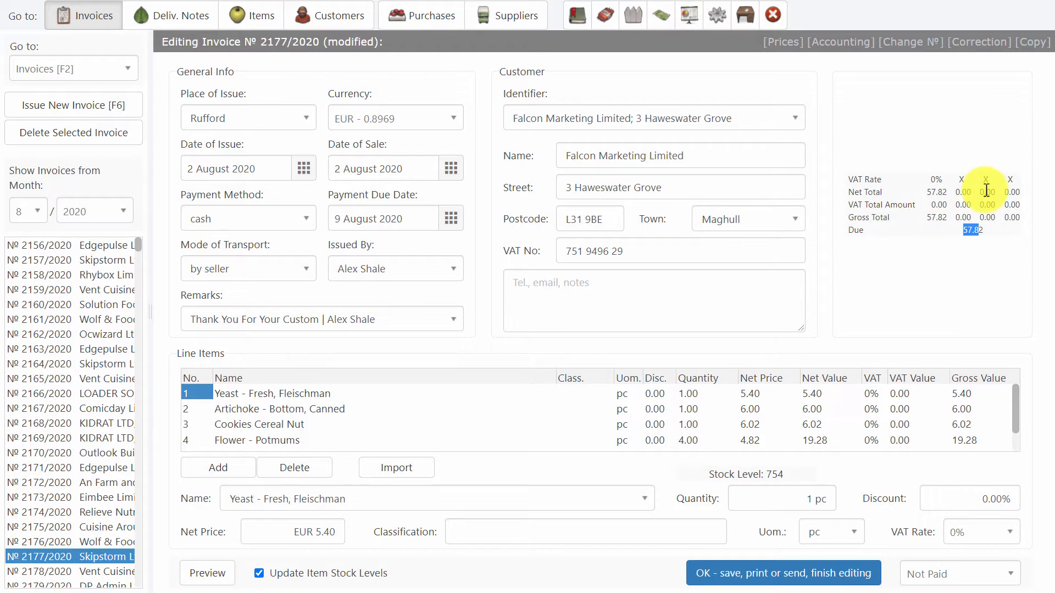
{"action": "left_click", "coordinate": [270, 428]}
{"action": "scroll", "coordinate": [275, 434], "scroll_direction": "down", "scroll_amount": 1}
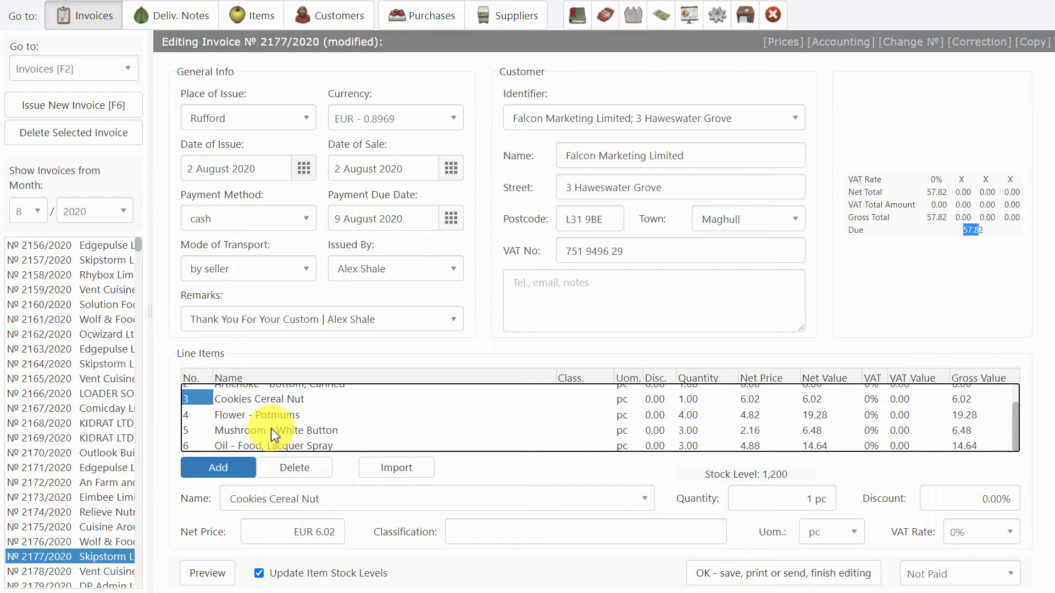
{"action": "scroll", "coordinate": [272, 429], "scroll_direction": "up", "scroll_amount": 1}
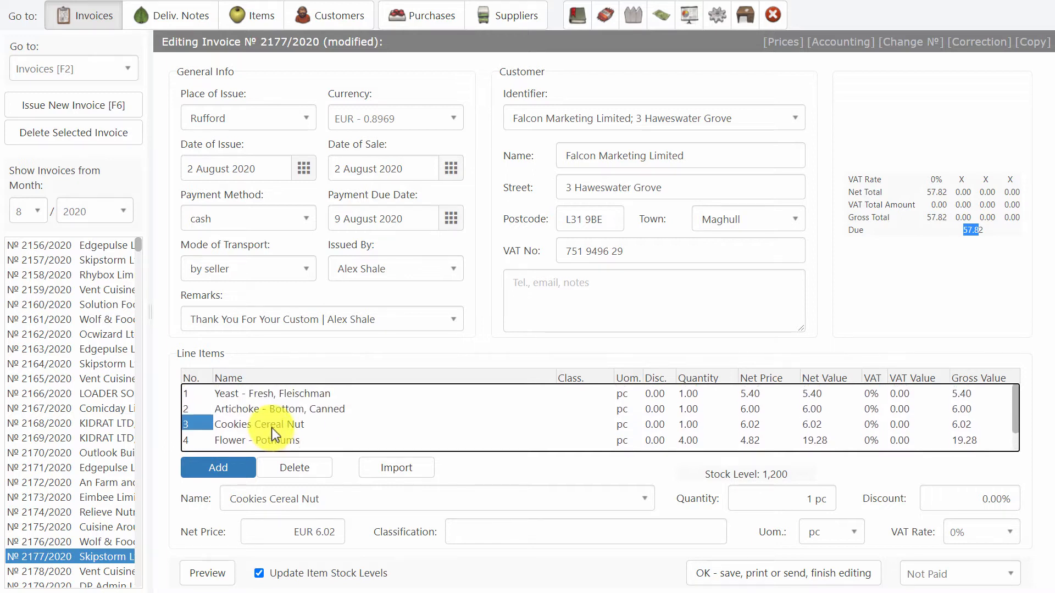
{"action": "left_click", "coordinate": [270, 408]}
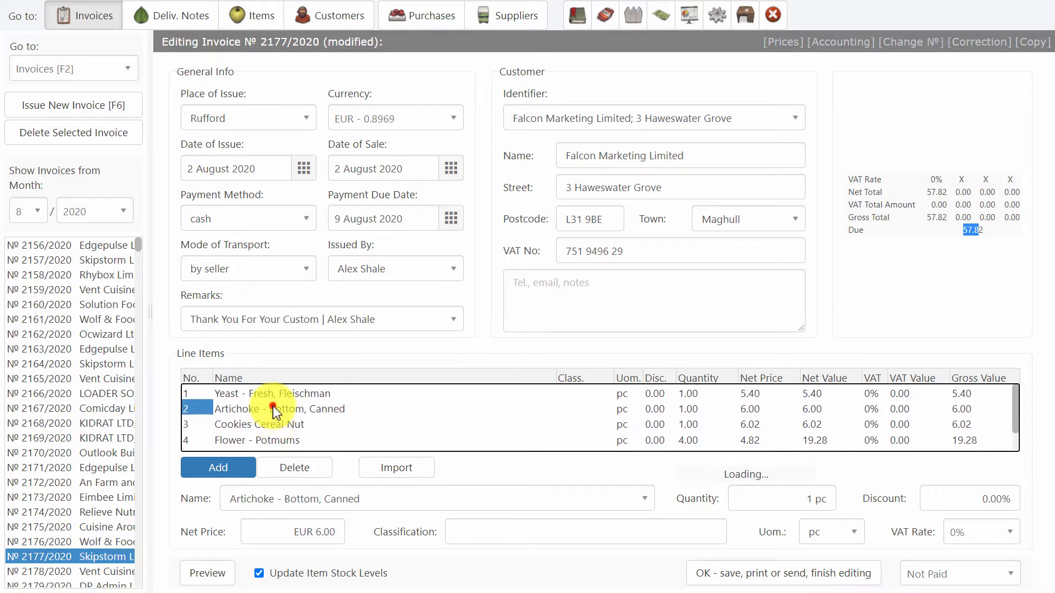
{"action": "left_click", "coordinate": [945, 499]}
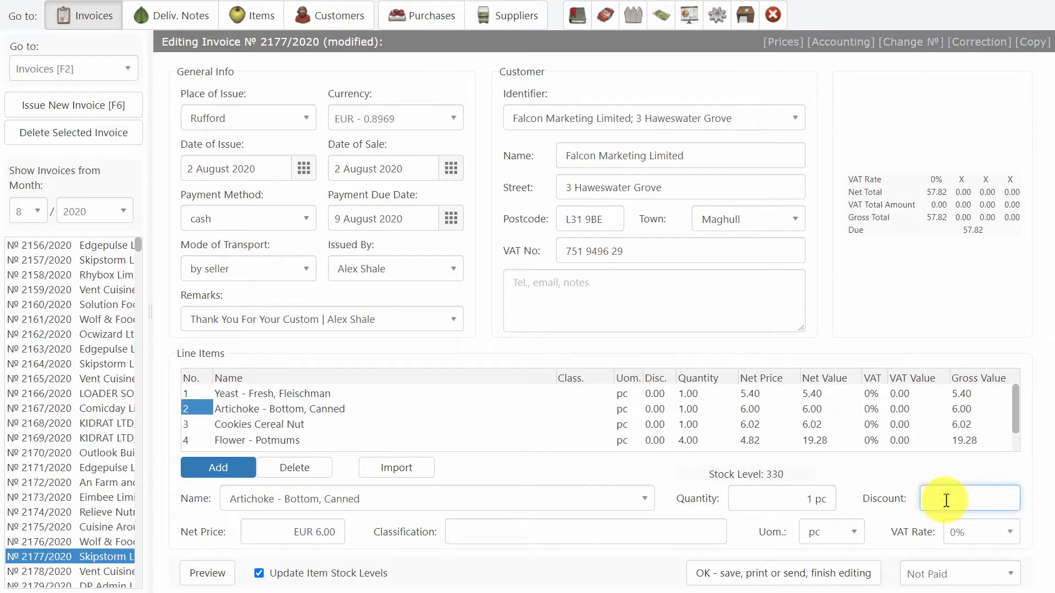
{"action": "type", "text": "20"}
Step: Add a new line item for "Mushroom - White Button" with a quantity of 10
{"action": "left_click", "coordinate": [237, 467]}
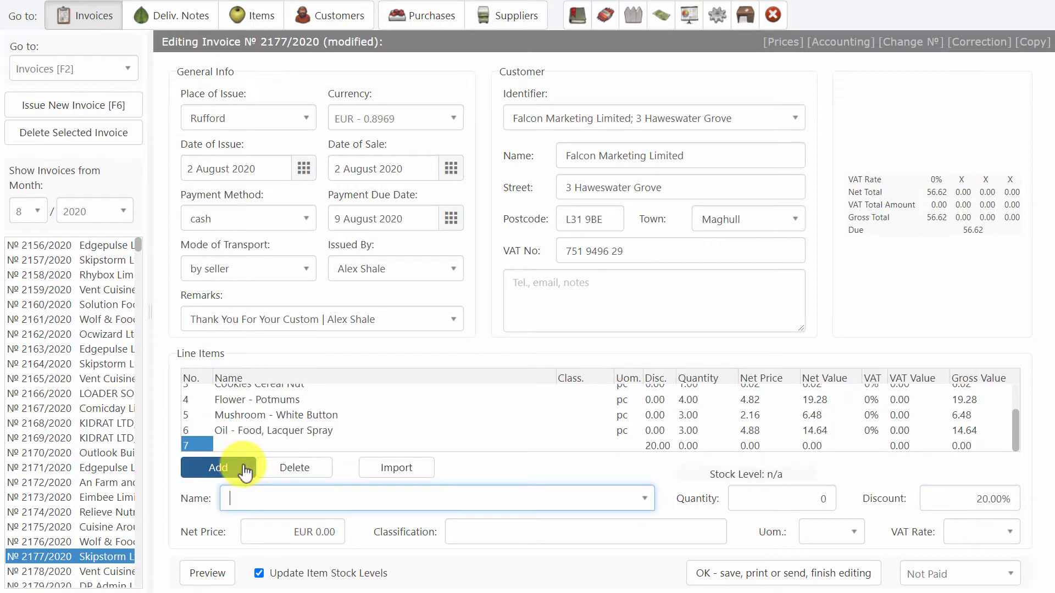
{"action": "left_click", "coordinate": [641, 499]}
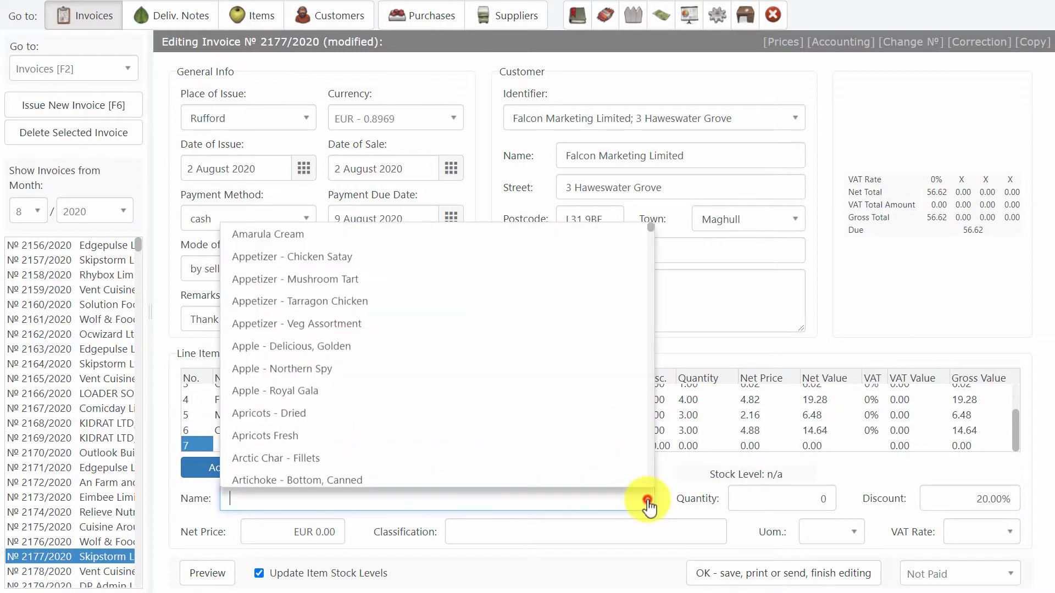
{"action": "scroll", "coordinate": [613, 453], "scroll_direction": "down", "scroll_amount": 5}
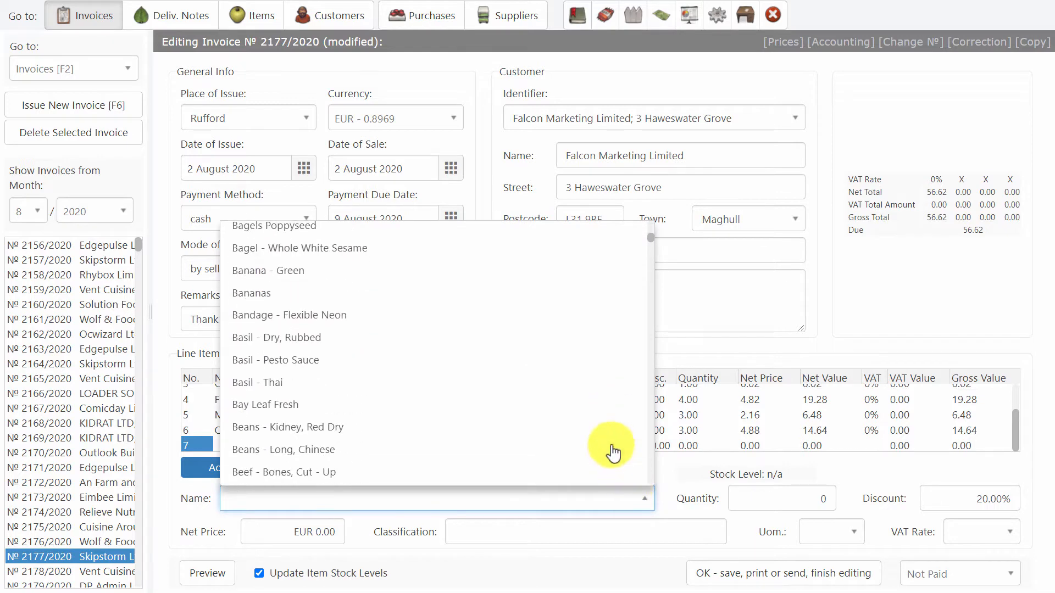
{"action": "left_click", "coordinate": [668, 495]}
{"action": "left_click", "coordinate": [608, 497]}
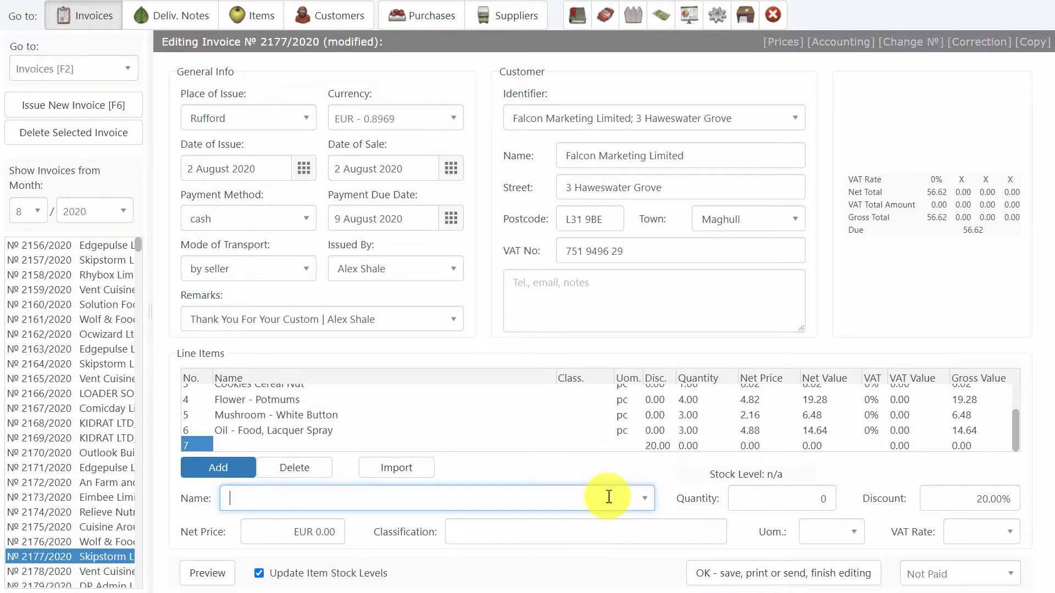
{"action": "type", "text": "Mush"}
{"action": "key", "text": "Down"}
{"action": "key", "text": "Down"}
{"action": "key", "text": "Down"}
{"action": "key", "text": "Down"}
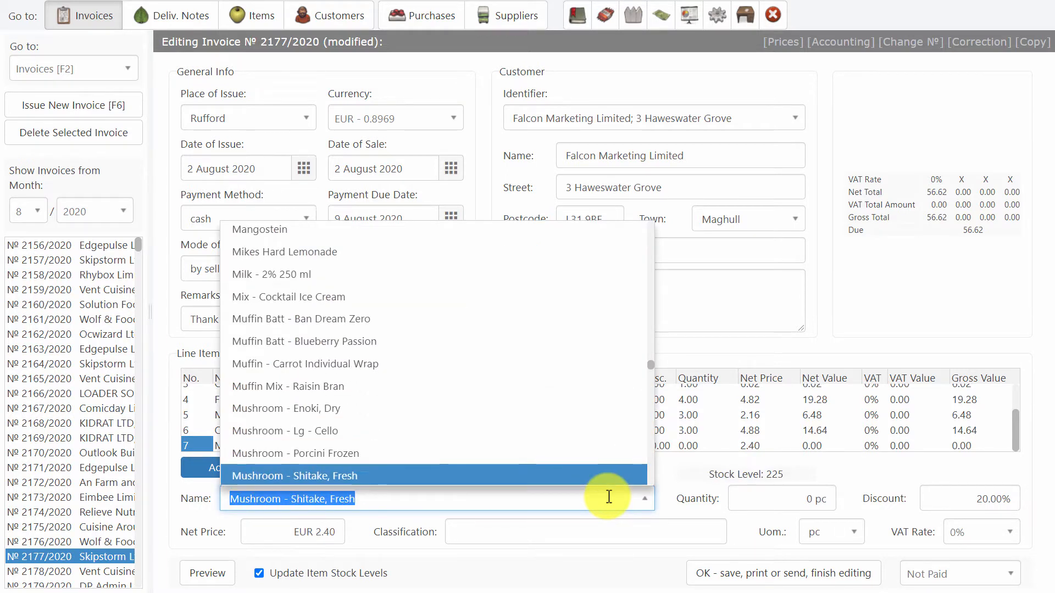
{"action": "key", "text": "Down"}
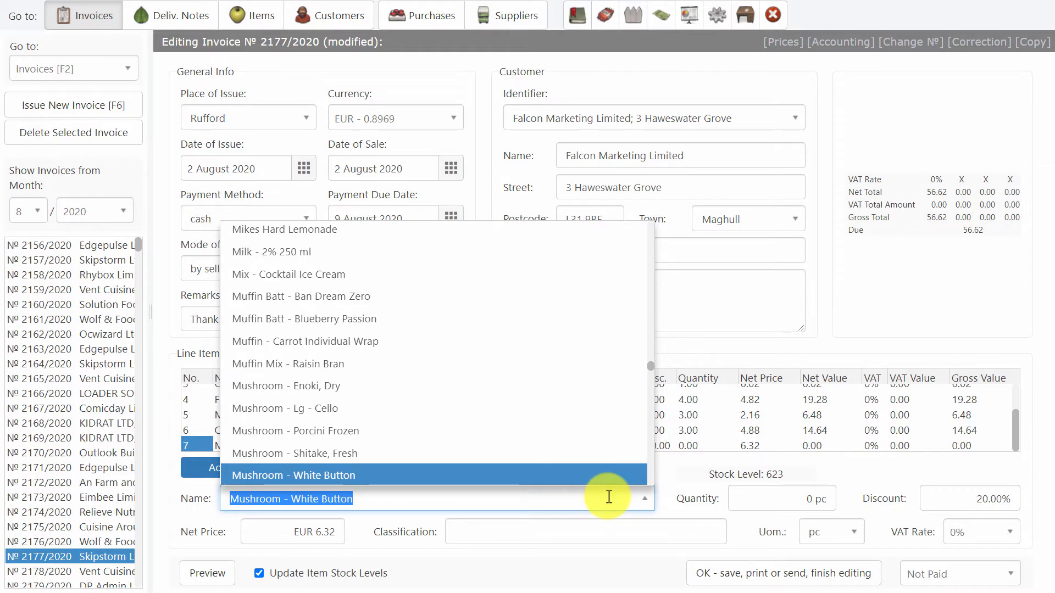
{"action": "key", "text": "Tab"}
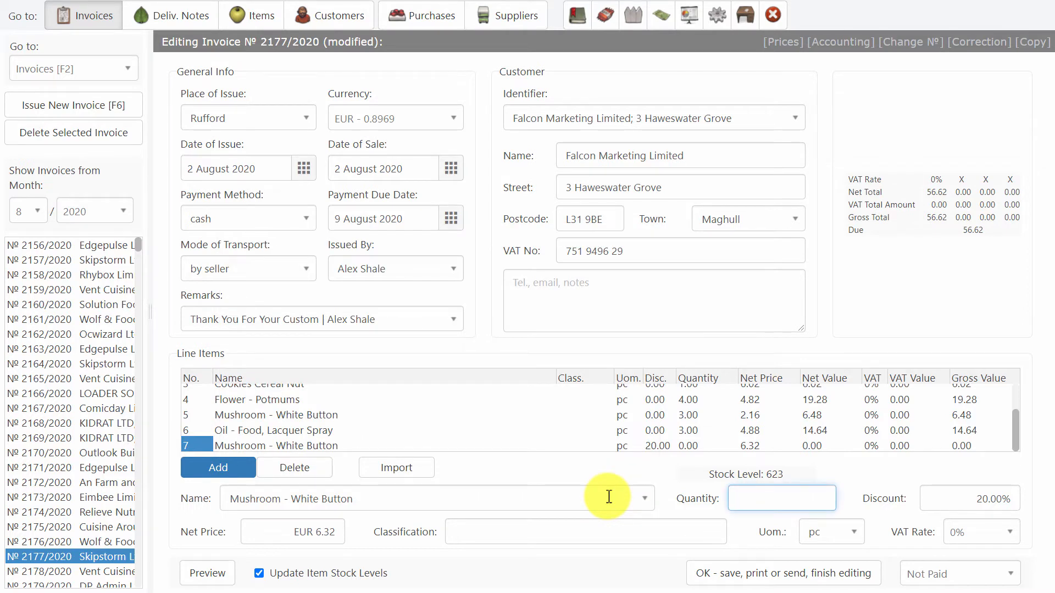
{"action": "type", "text": "10"}
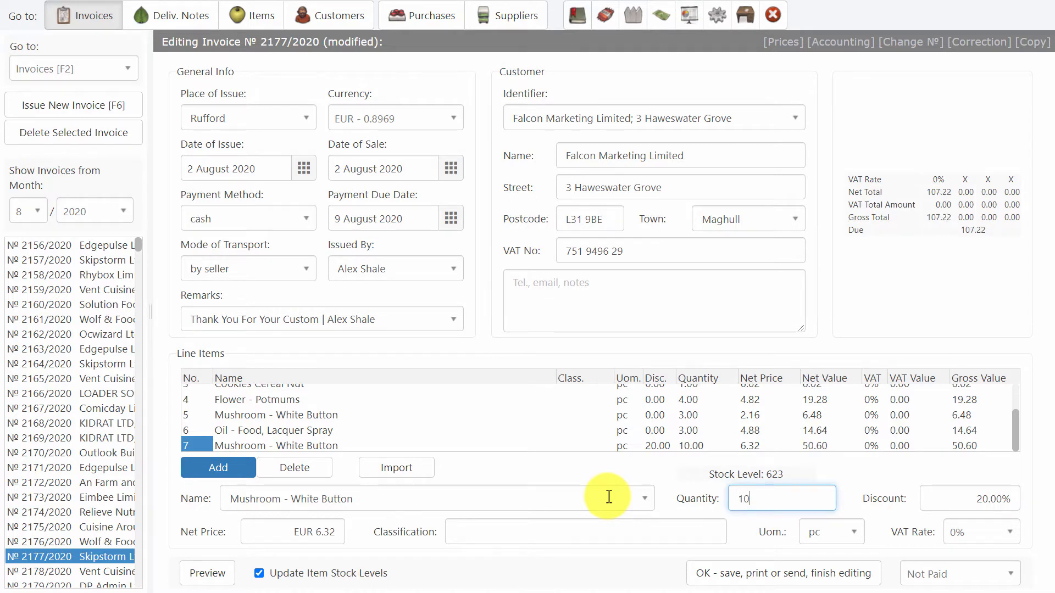
Step: Try a quantity of 1000 for the new "Mushroom - White Button" line item, and restore the quantity to 10
{"action": "type", "text": "00"}
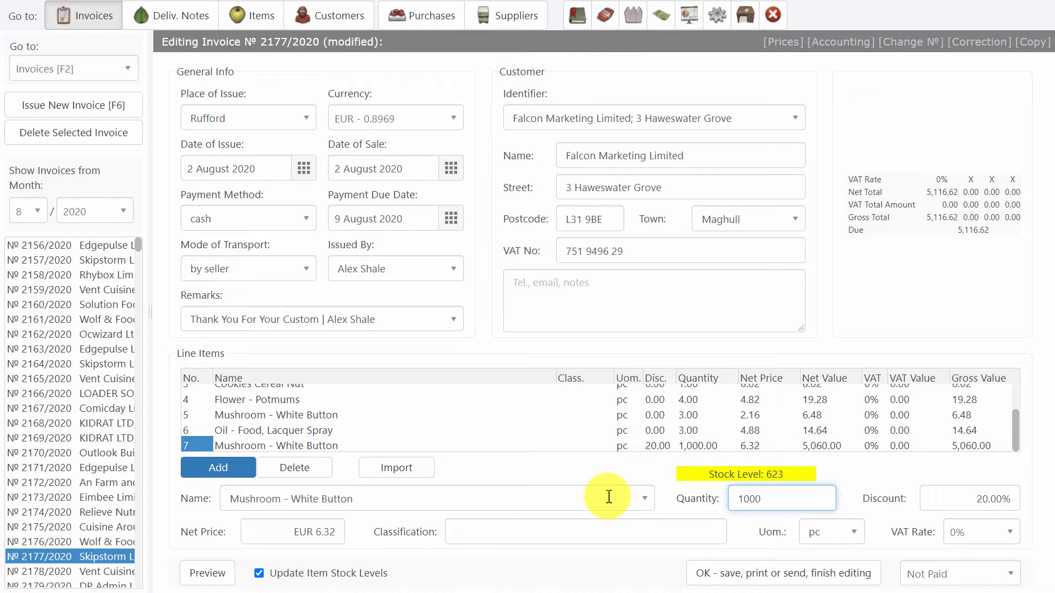
{"action": "key", "text": "BackSpace"}
{"action": "key", "text": "BackSpace"}
{"action": "key", "text": "Tab"}
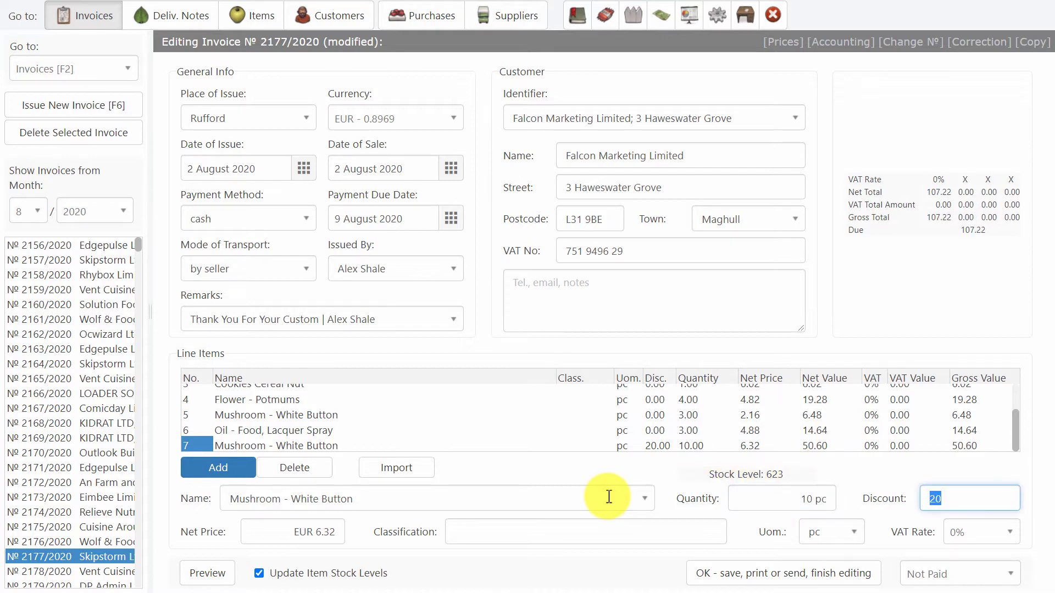
Step: Check the new line item's discount, net price, classification, unit of measure options and VAT rate
{"action": "key", "text": "Tab"}
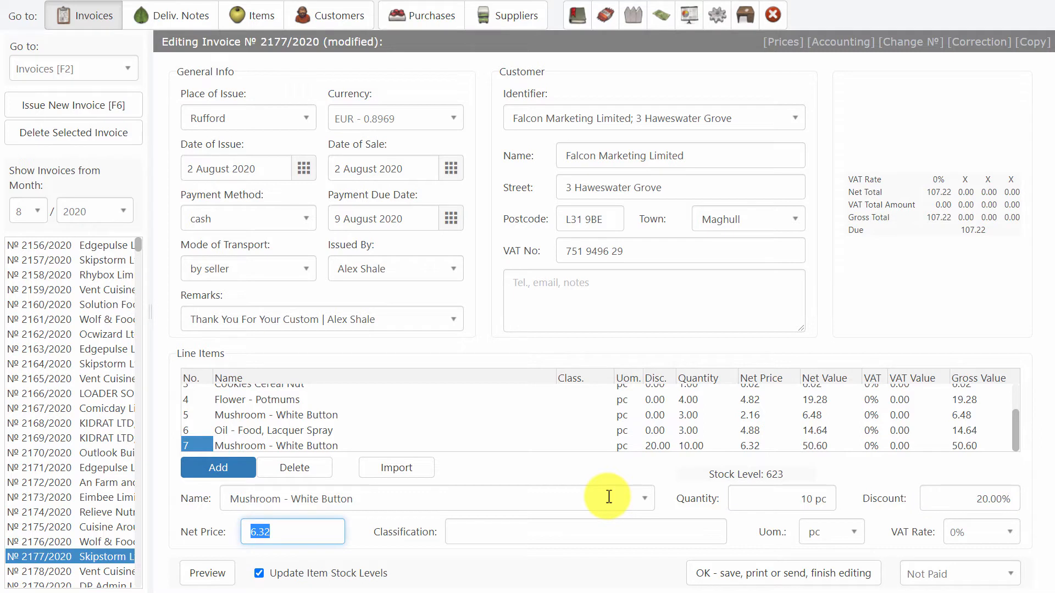
{"action": "key", "text": "Tab"}
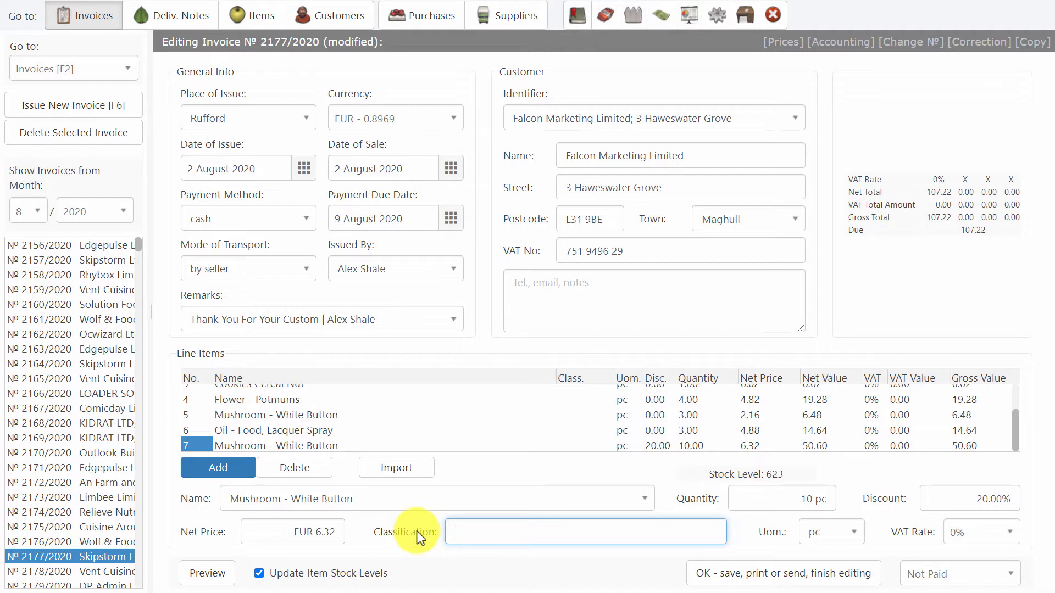
{"action": "left_click", "coordinate": [853, 533]}
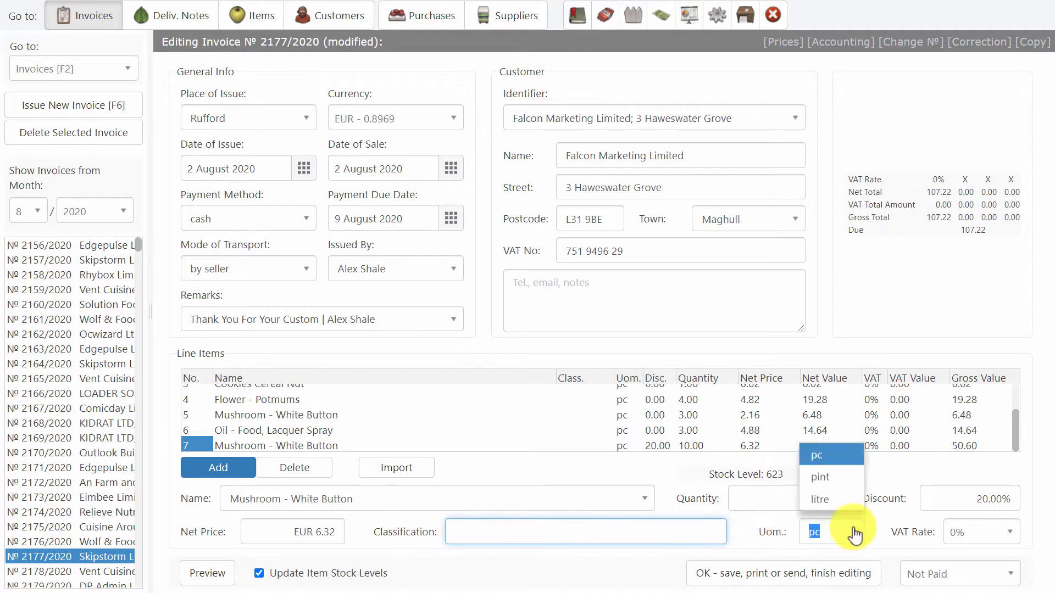
{"action": "left_click", "coordinate": [855, 533]}
{"action": "left_click", "coordinate": [969, 533]}
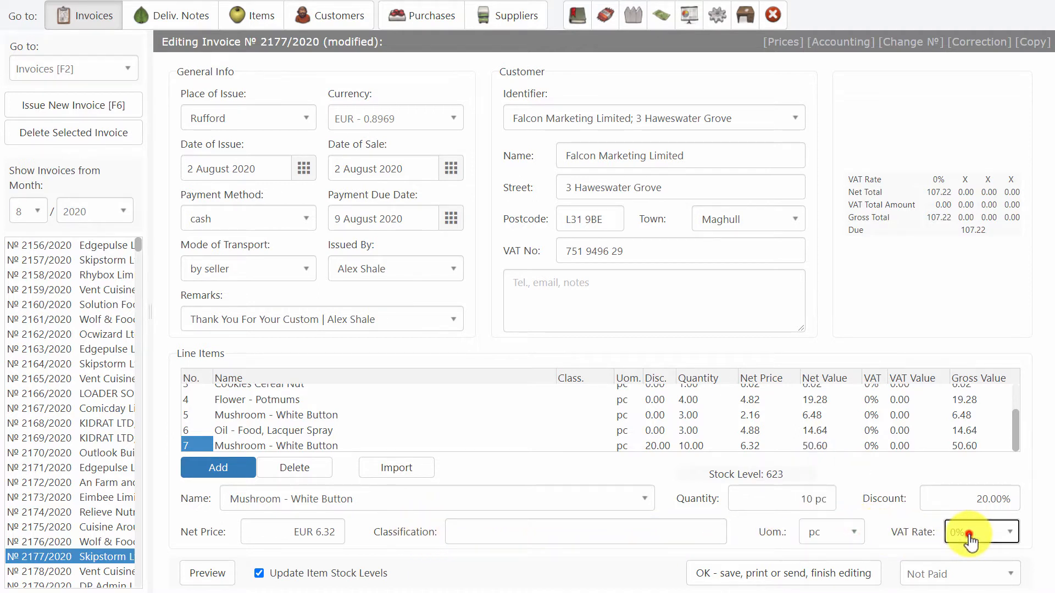
{"action": "left_click", "coordinate": [969, 535]}
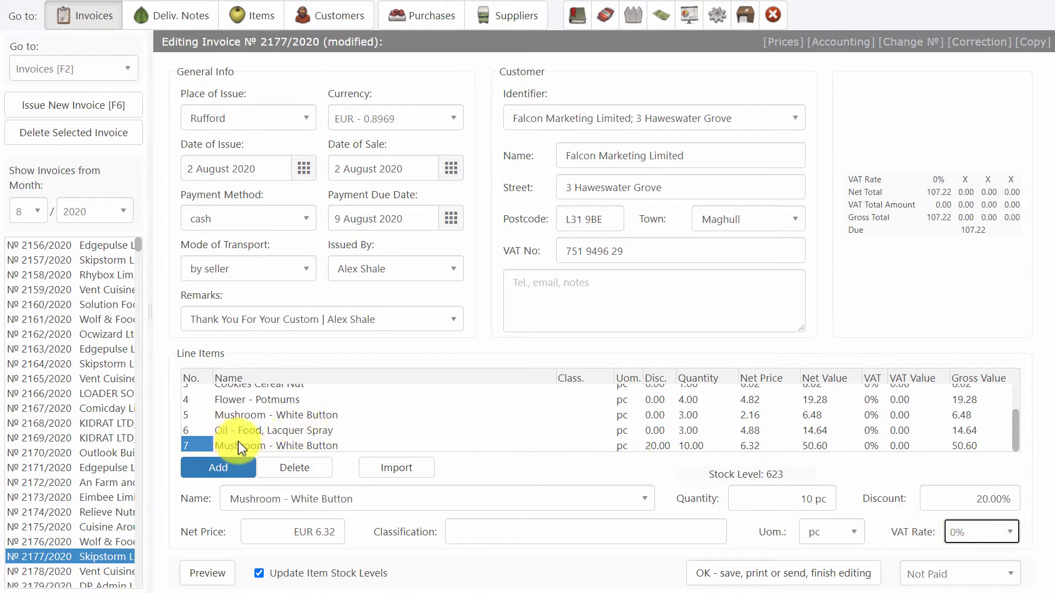
Step: Delete the seventh line item, "Mushroom - White Button", from the invoice
{"action": "left_click", "coordinate": [278, 466]}
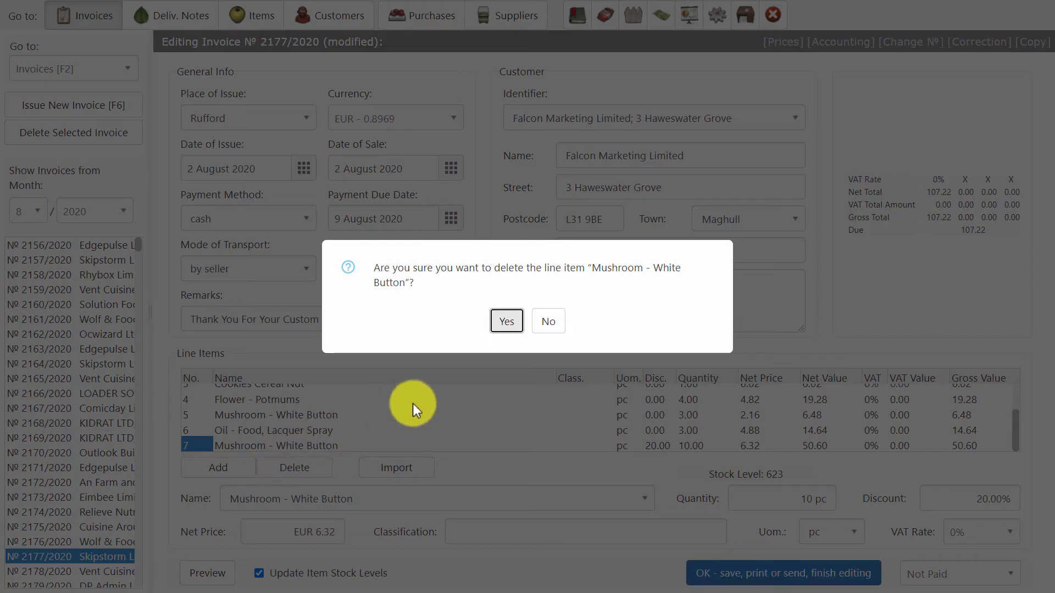
{"action": "left_click", "coordinate": [506, 321]}
Step: Browse the August 2020 delivery notes as a source for importing line items, and cancel the import
{"action": "left_click", "coordinate": [399, 470]}
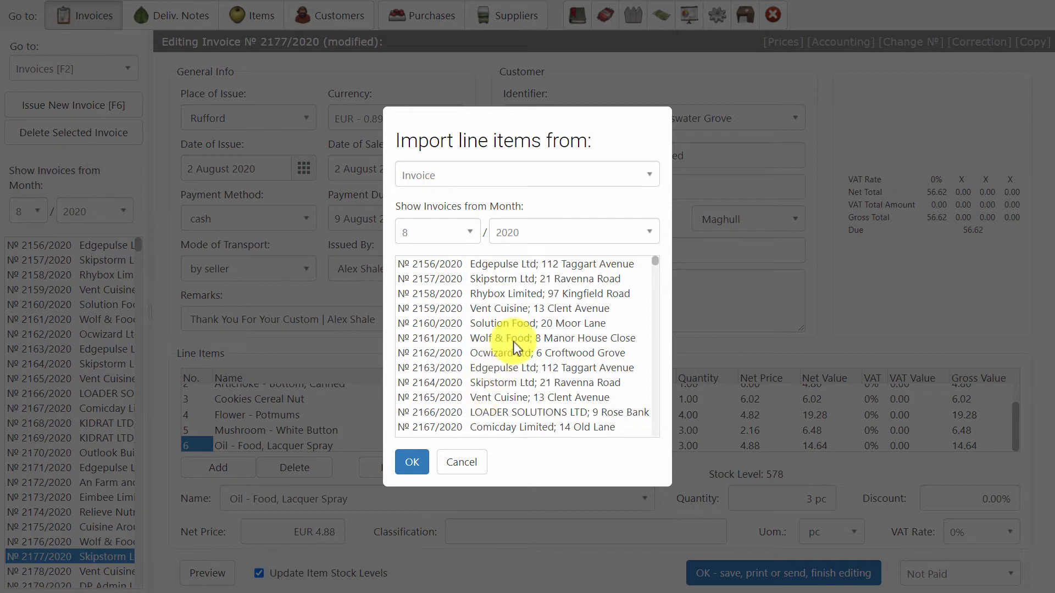
{"action": "left_click", "coordinate": [487, 175]}
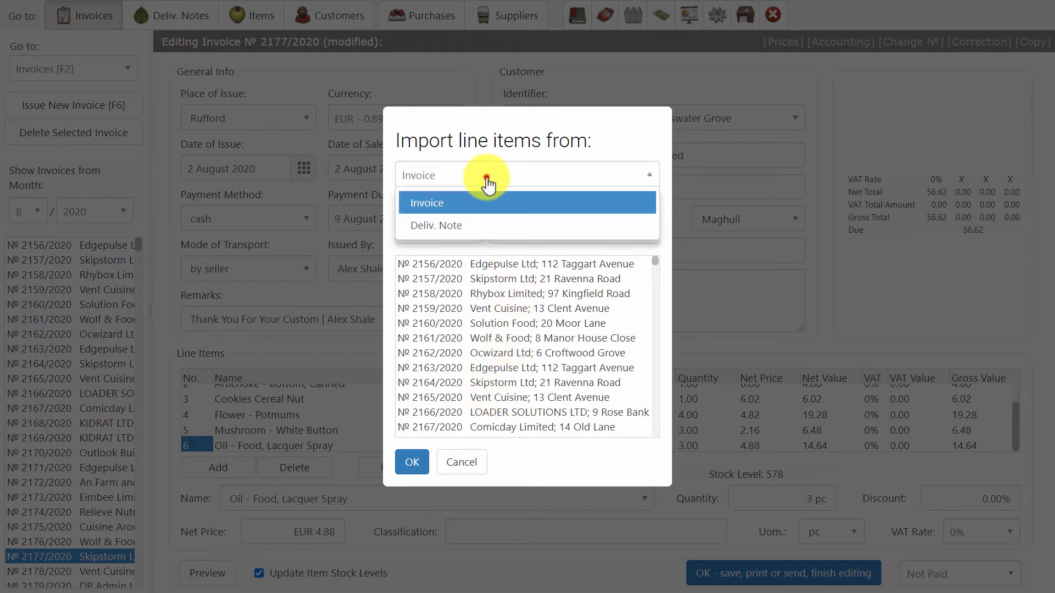
{"action": "left_click", "coordinate": [460, 227]}
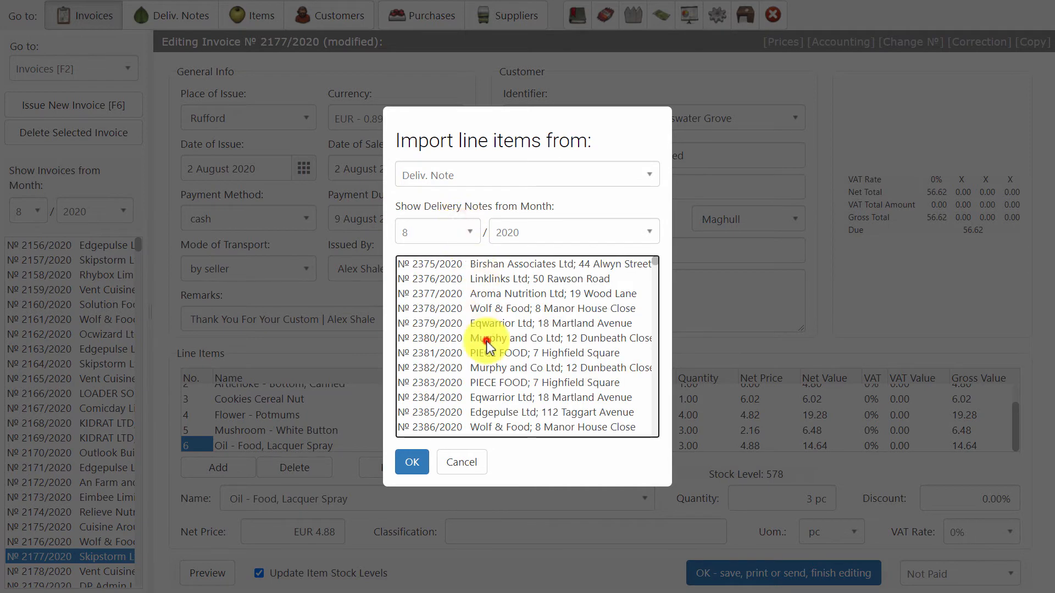
{"action": "left_click", "coordinate": [485, 338]}
{"action": "left_click", "coordinate": [491, 383]}
{"action": "left_click", "coordinate": [463, 462]}
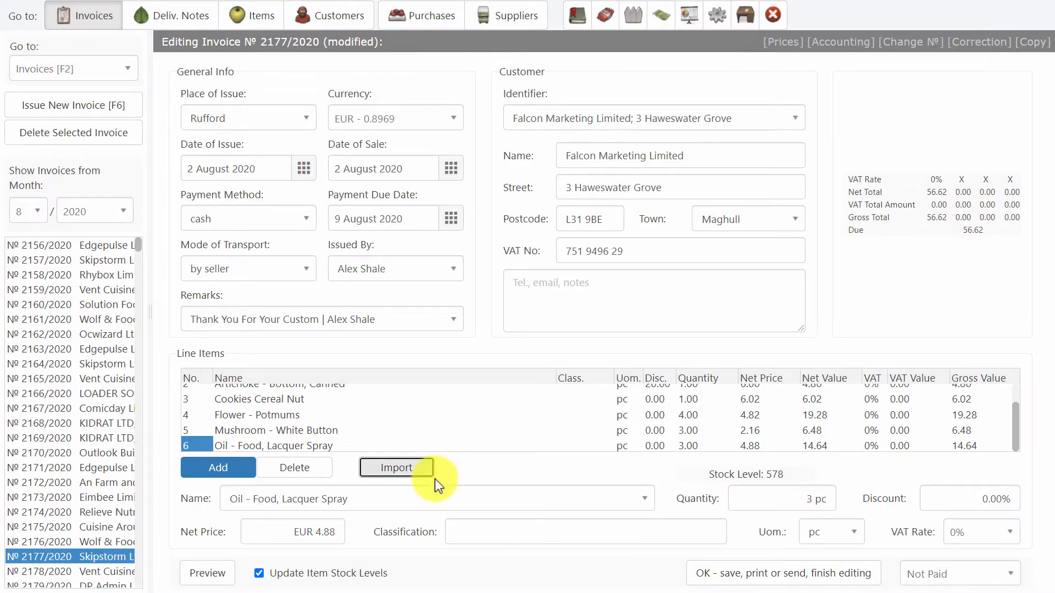
Step: Preview the invoice document, and switch the item stock level update off and back on
{"action": "left_click", "coordinate": [214, 574]}
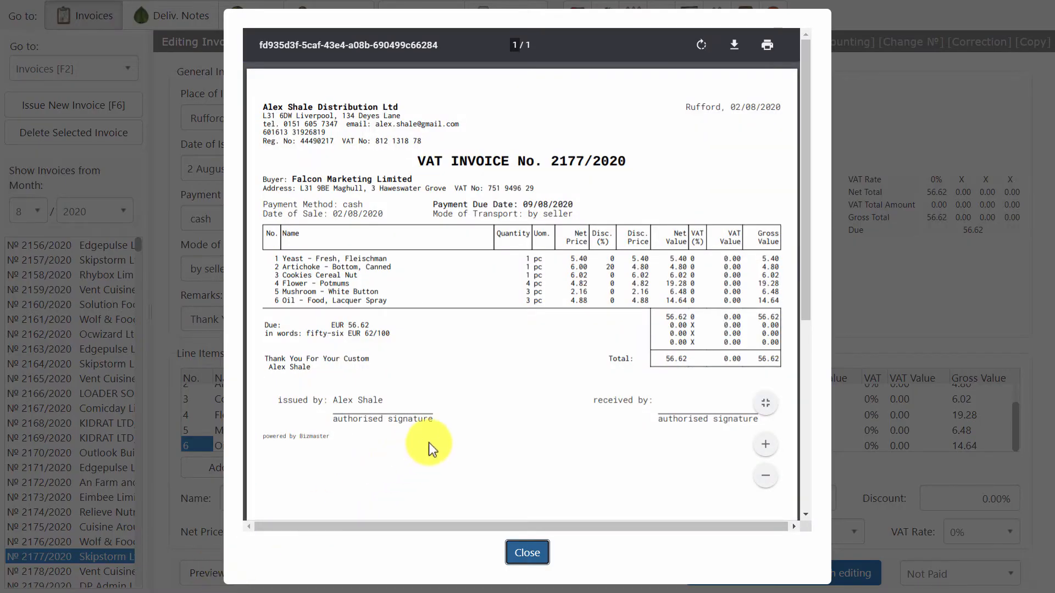
{"action": "left_click", "coordinate": [527, 556]}
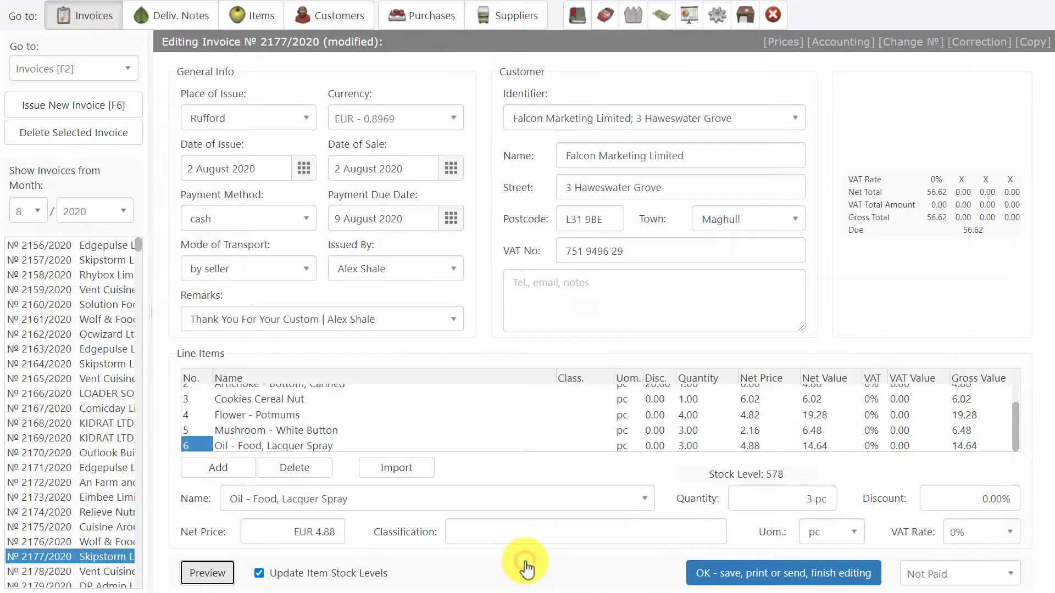
{"action": "left_click", "coordinate": [318, 575]}
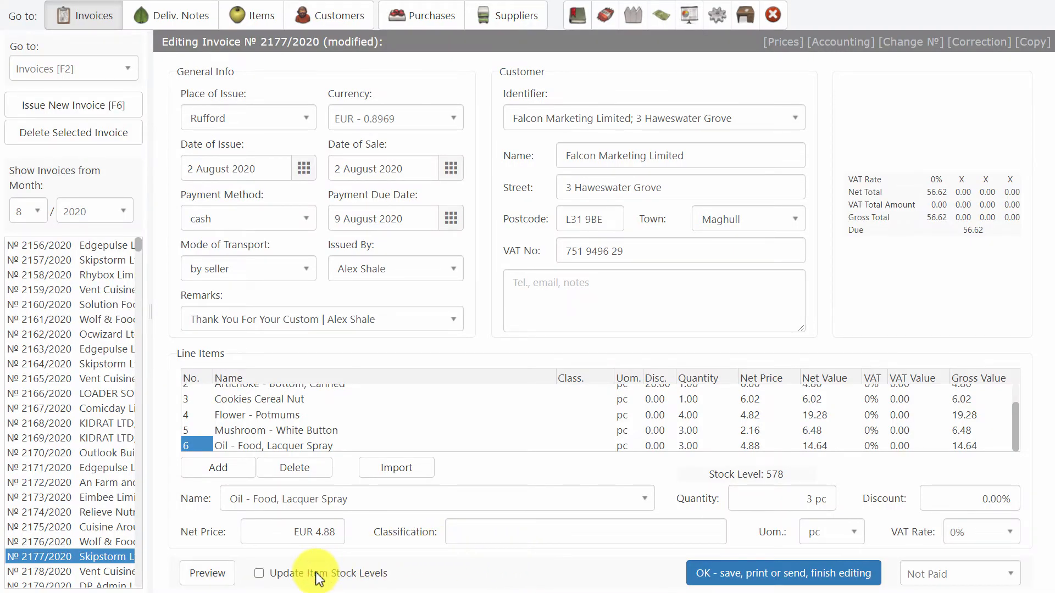
{"action": "left_click", "coordinate": [318, 575]}
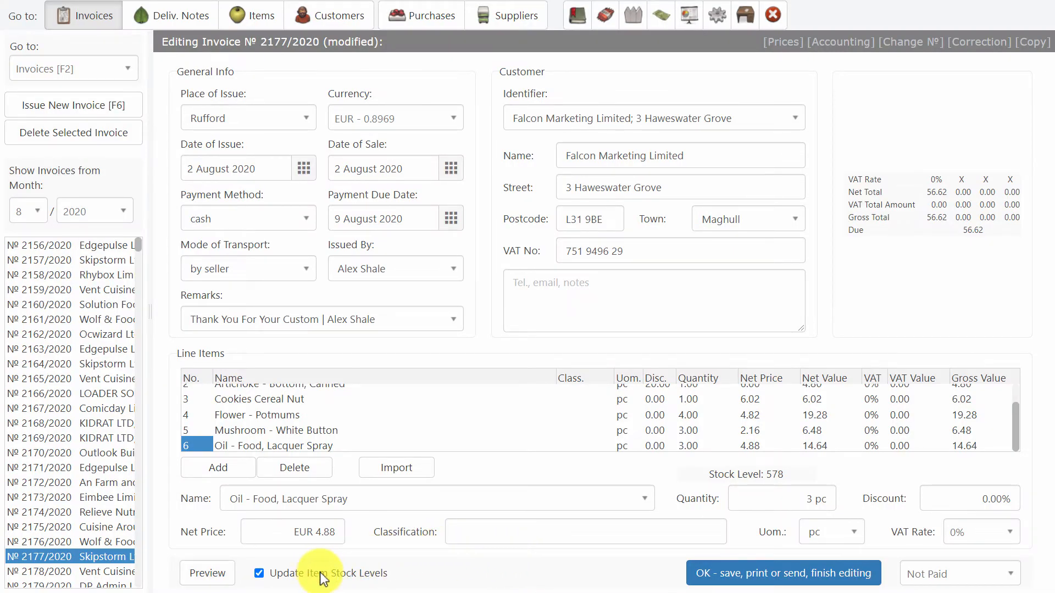
Step: Check the invoice's payment status choices and the default payment status in the configuration, leaving the settings without saving
{"action": "left_click", "coordinate": [944, 572]}
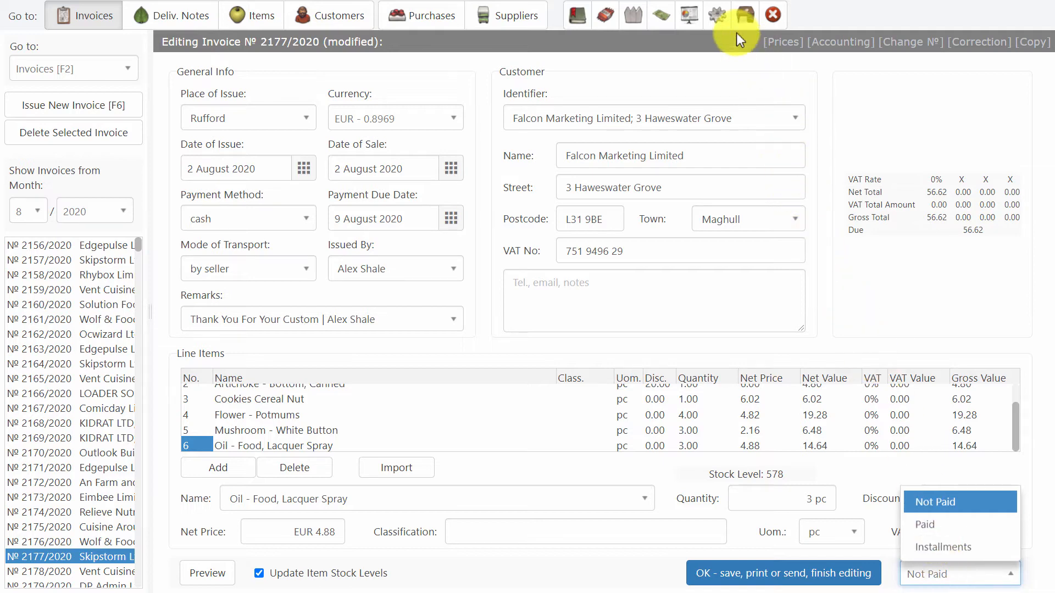
{"action": "left_click", "coordinate": [717, 14]}
{"action": "left_click", "coordinate": [608, 452]}
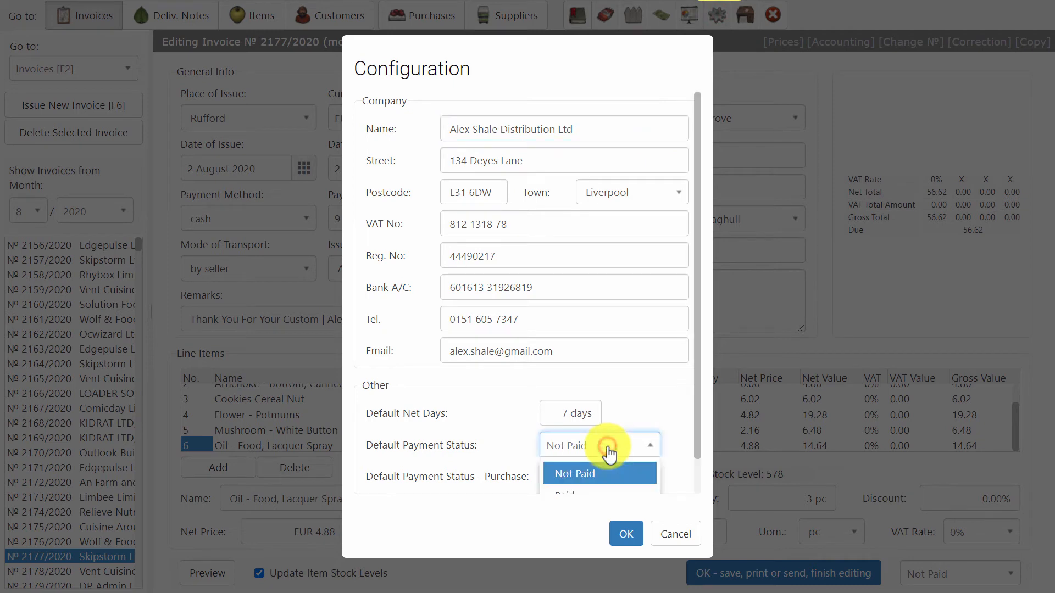
{"action": "scroll", "coordinate": [609, 446], "scroll_direction": "down", "scroll_amount": 1}
{"action": "left_click", "coordinate": [619, 361]}
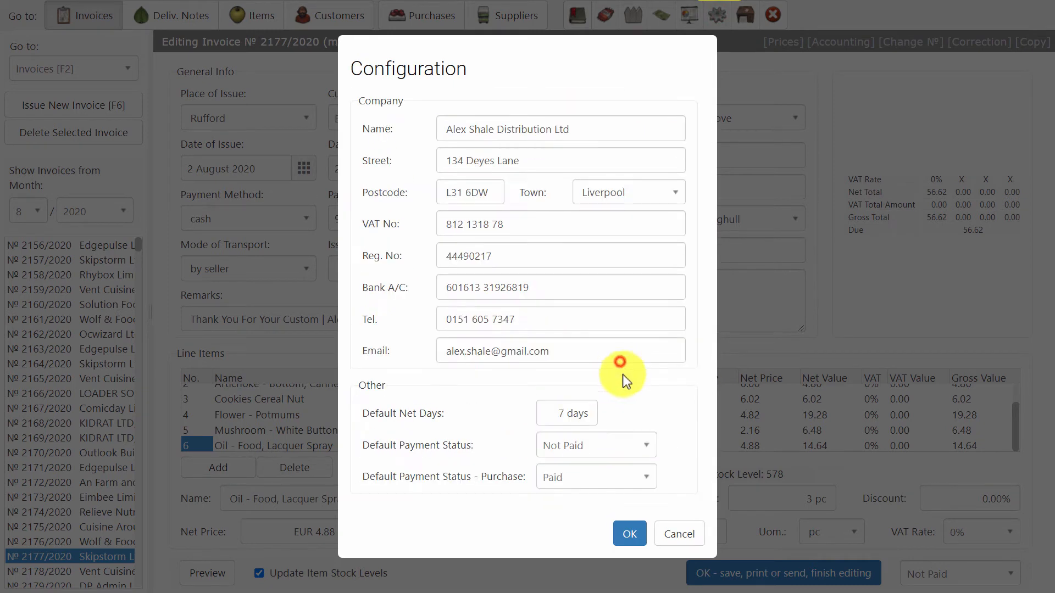
{"action": "left_click", "coordinate": [679, 535]}
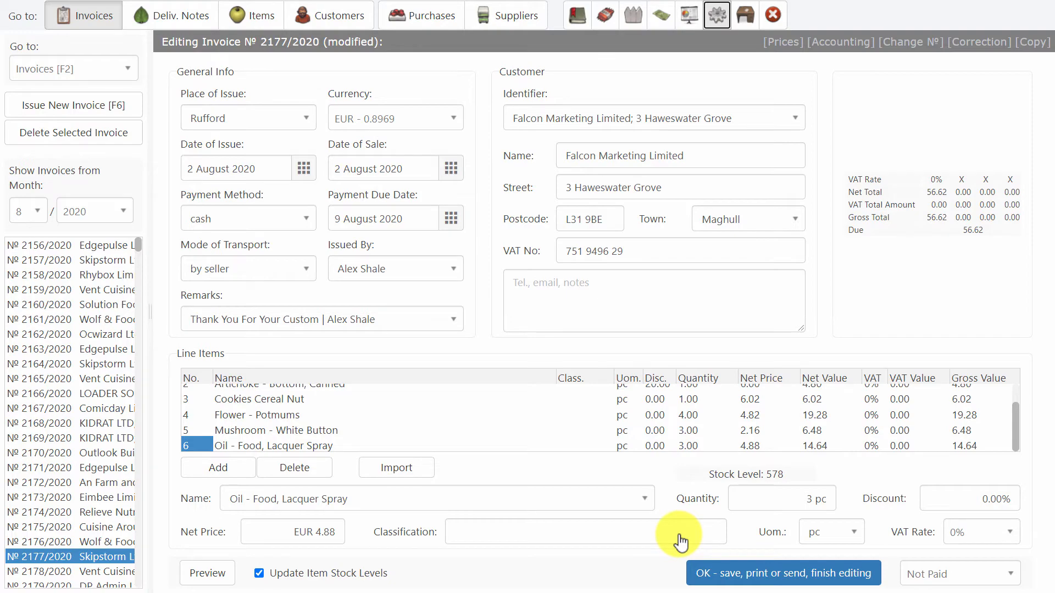
Step: Set the invoice's payment status to Installments and add a EUR 10.00 installment titled "Retainer"
{"action": "left_click", "coordinate": [948, 572]}
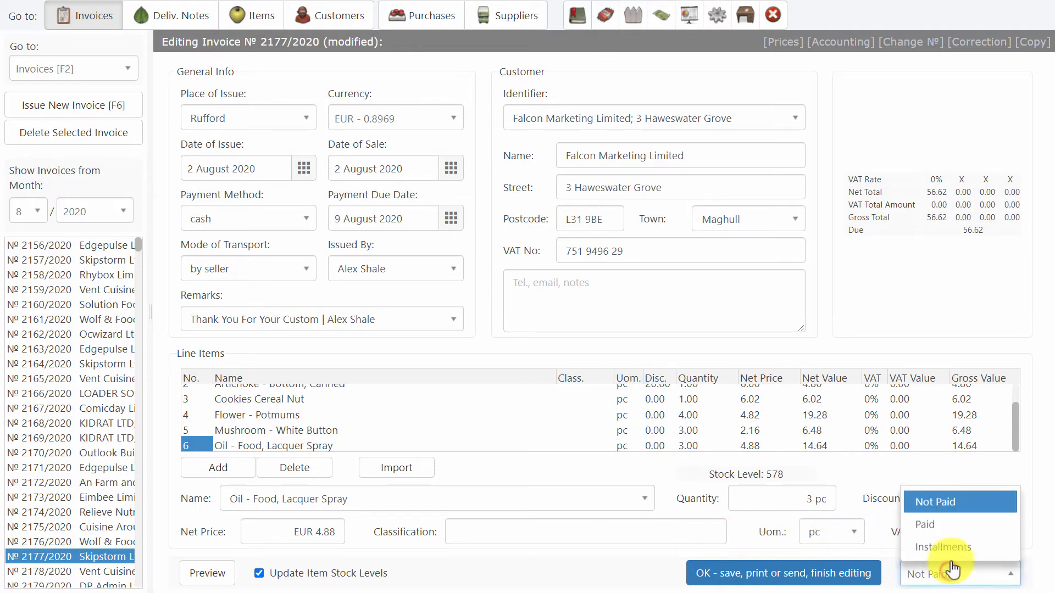
{"action": "left_click", "coordinate": [943, 546]}
{"action": "key", "text": "ctrl+minus"}
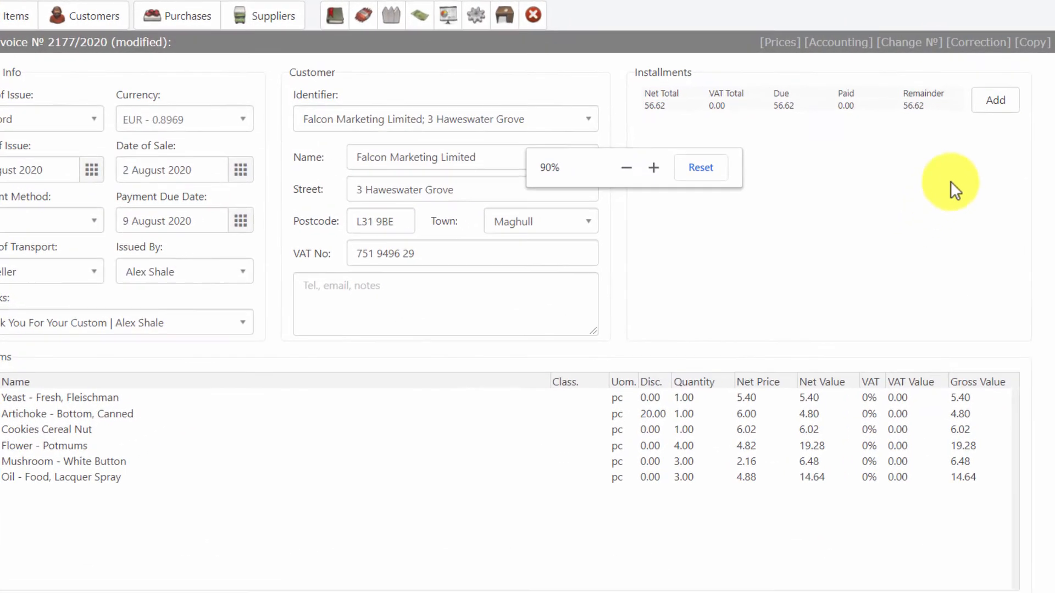
{"action": "left_click", "coordinate": [985, 107]}
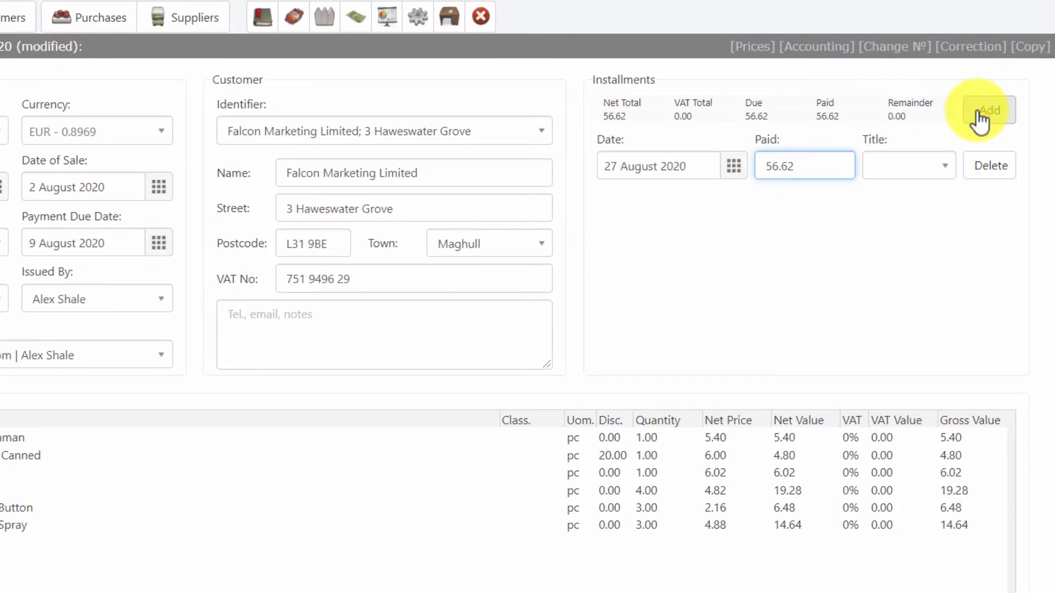
{"action": "key", "text": "ctrl+a"}
{"action": "type", "text": "10"}
{"action": "key", "text": "Tab"}
{"action": "left_click", "coordinate": [948, 174]}
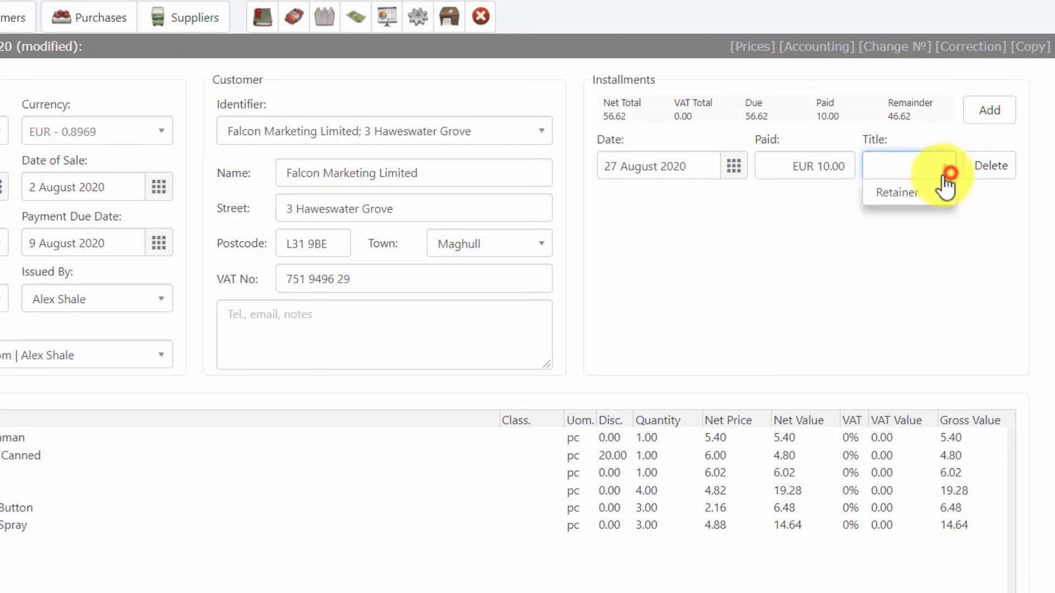
{"action": "left_click", "coordinate": [923, 192]}
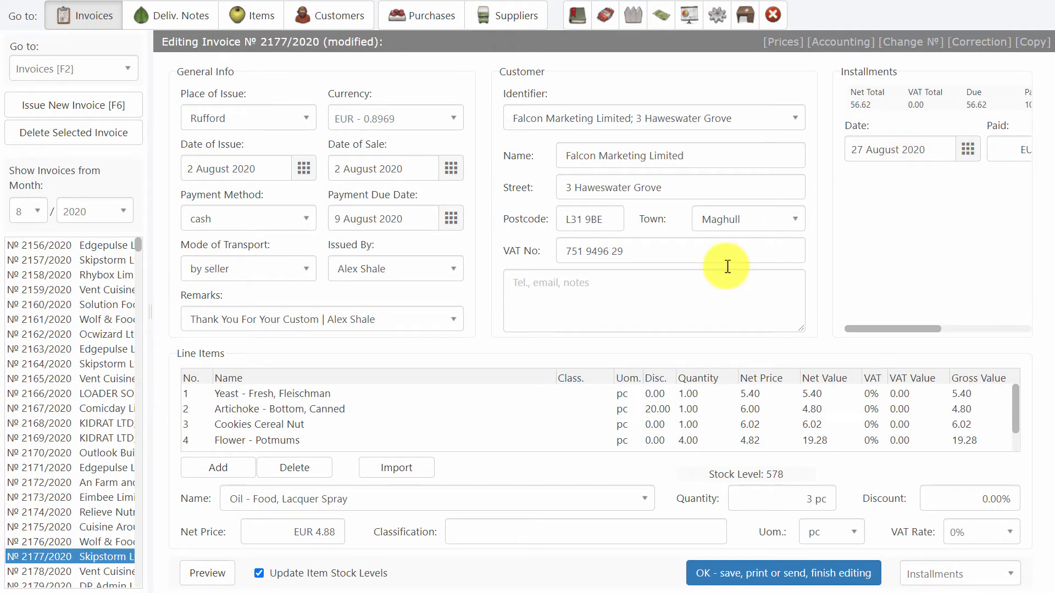
Step: Preview the invoice document and examine the installment line with its "Retainer" title
{"action": "left_click", "coordinate": [208, 572]}
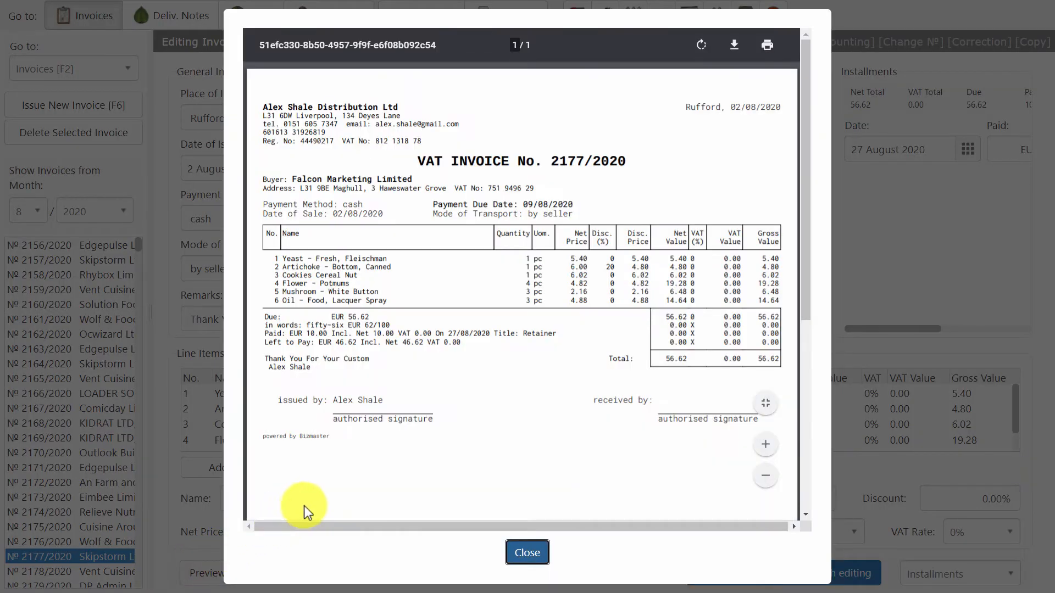
{"action": "double_click", "coordinate": [541, 332]}
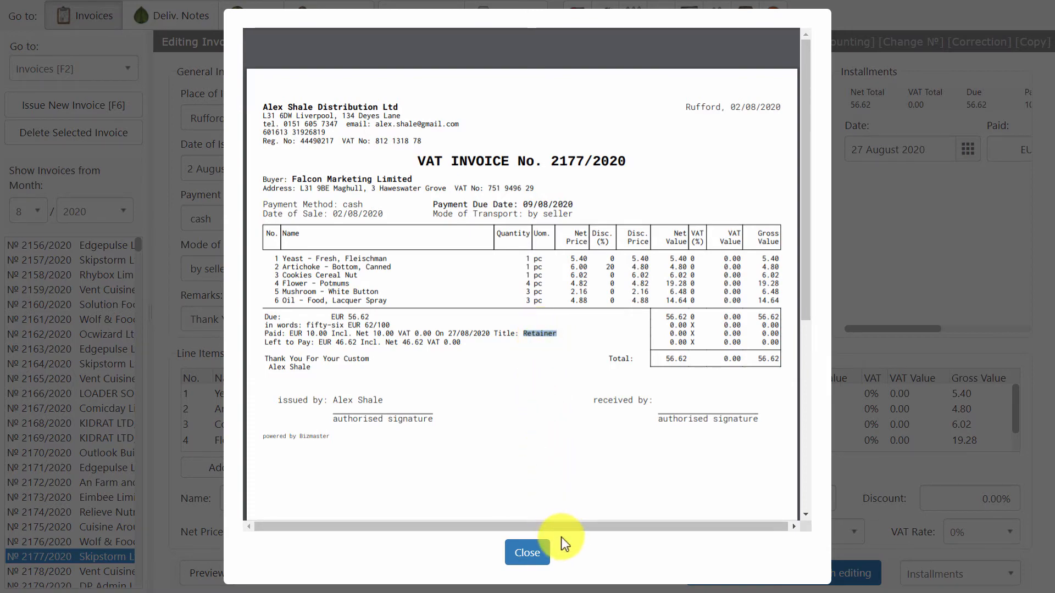
{"action": "left_click", "coordinate": [531, 552]}
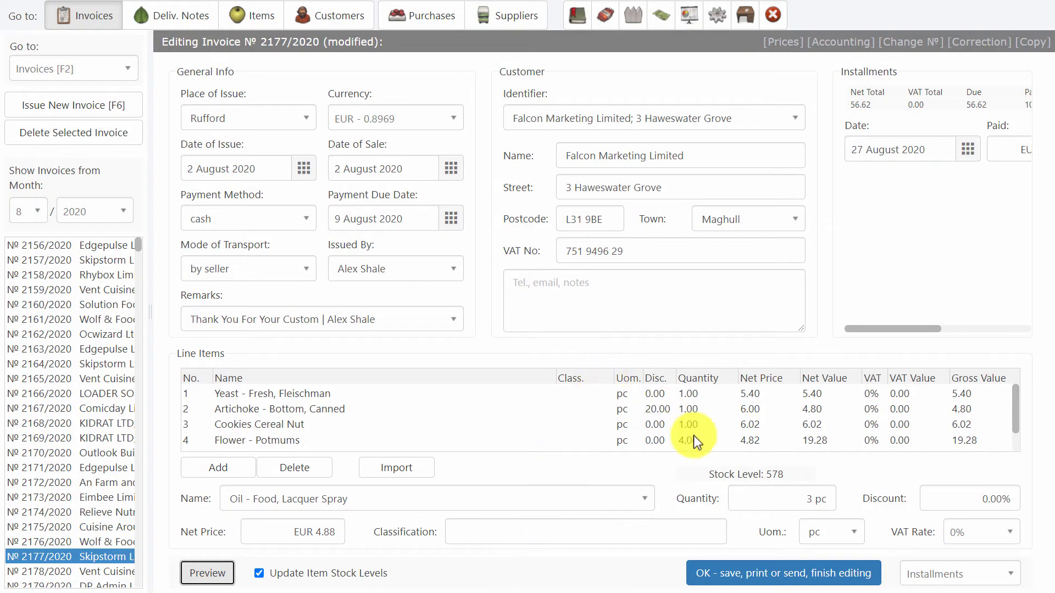
Step: Save the invoice, open the form for sending it by email, and cancel the email
{"action": "left_click", "coordinate": [738, 575]}
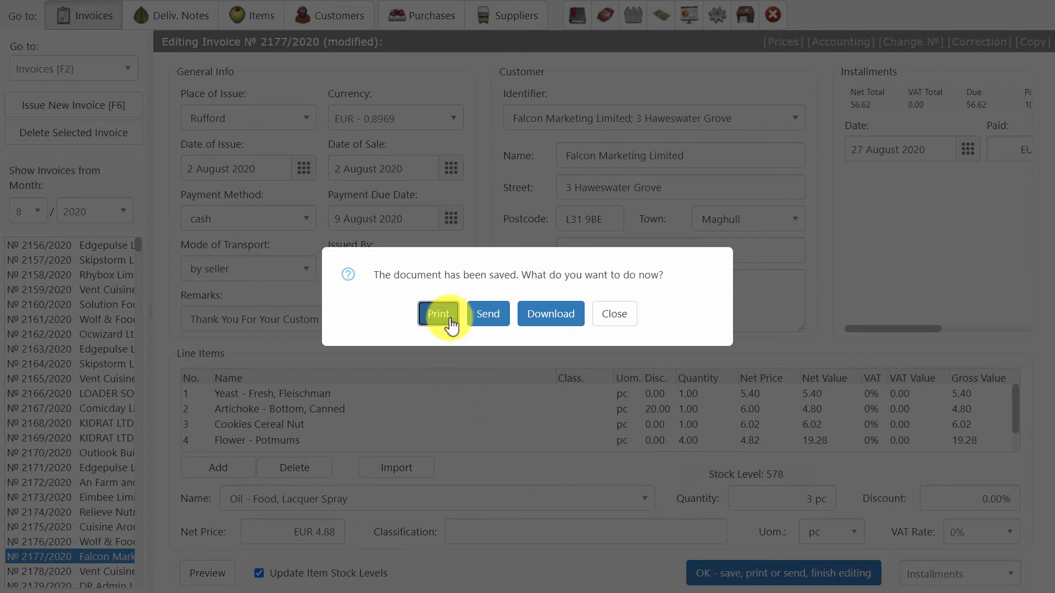
{"action": "left_click", "coordinate": [494, 320]}
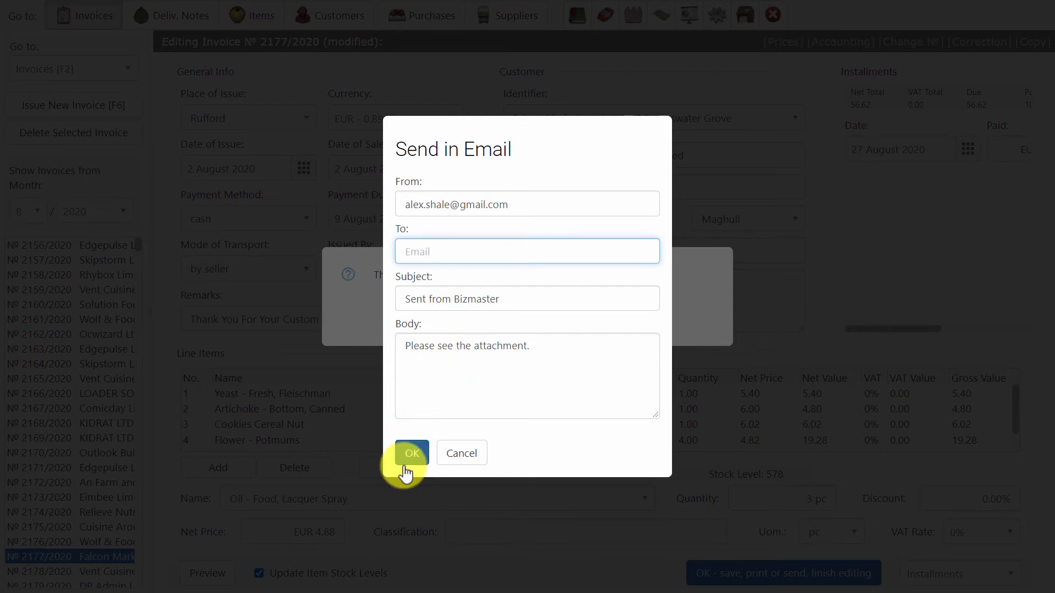
{"action": "left_click", "coordinate": [456, 460]}
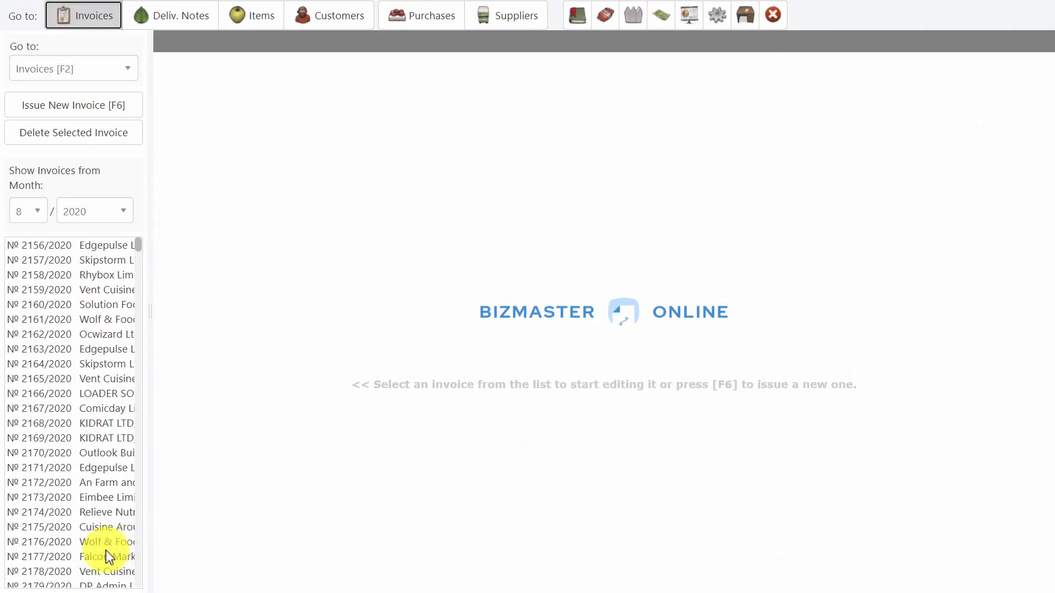
Step: Reopen the Falcon Marketing invoice, switch its price type to Gross, and set it back to Net
{"action": "left_click", "coordinate": [80, 560]}
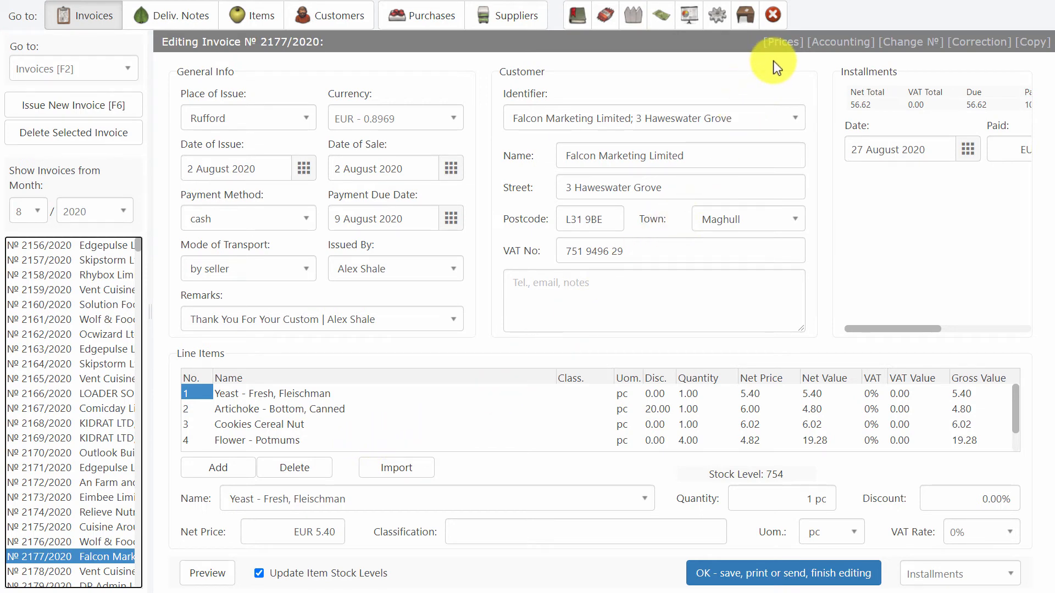
{"action": "left_click", "coordinate": [783, 42]}
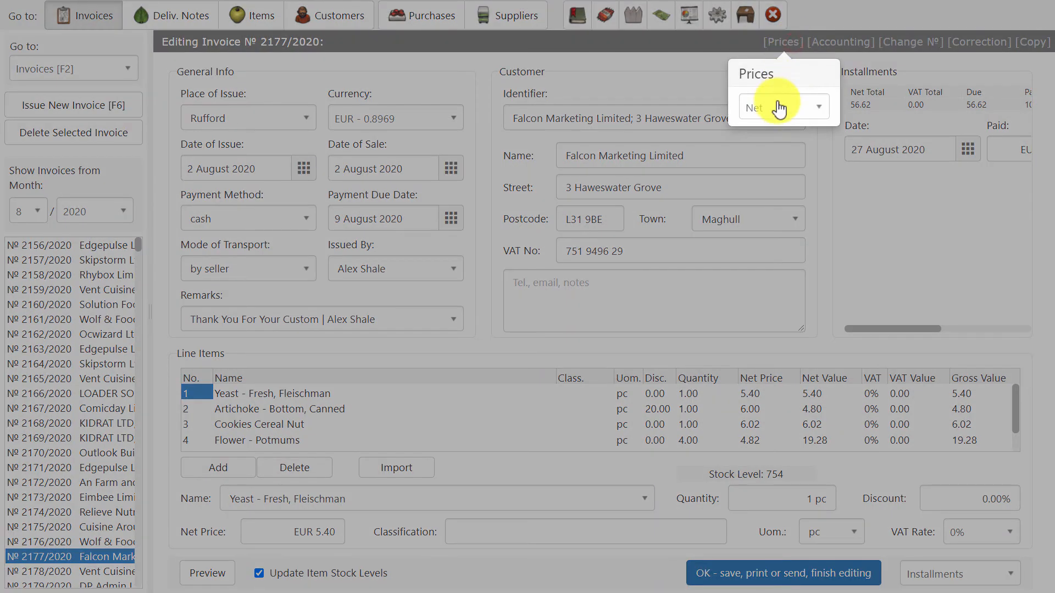
{"action": "left_click", "coordinate": [779, 108]}
{"action": "left_click", "coordinate": [761, 134]}
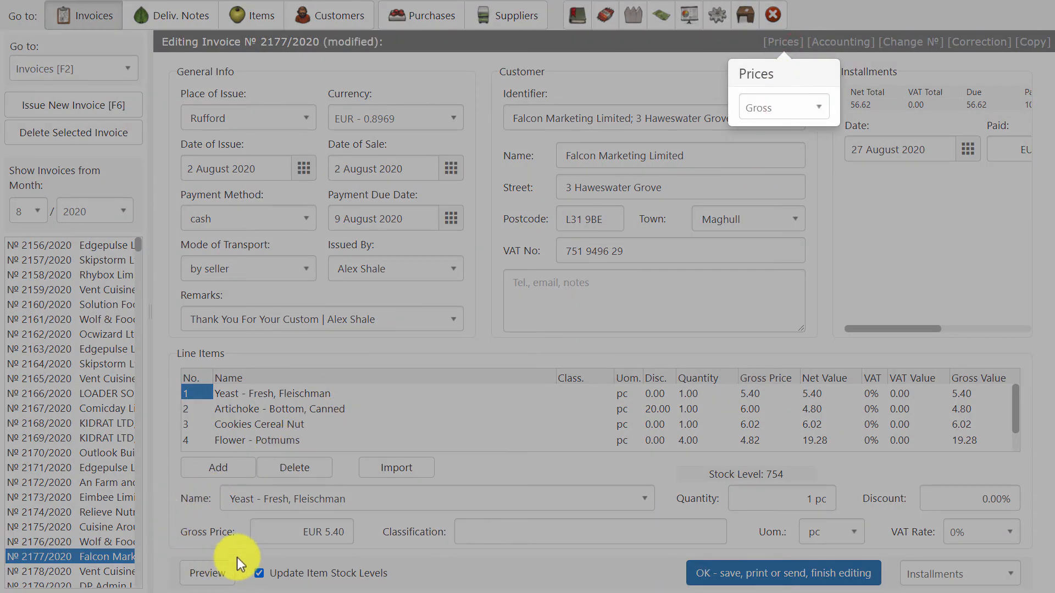
{"action": "left_click", "coordinate": [769, 108]}
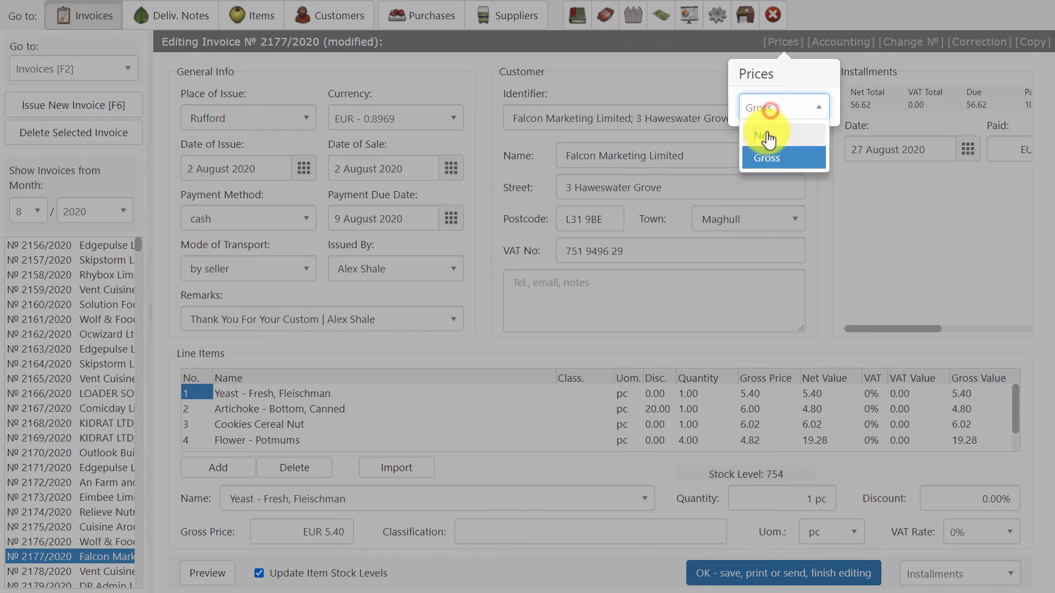
{"action": "left_click", "coordinate": [768, 136]}
{"action": "left_click", "coordinate": [767, 133]}
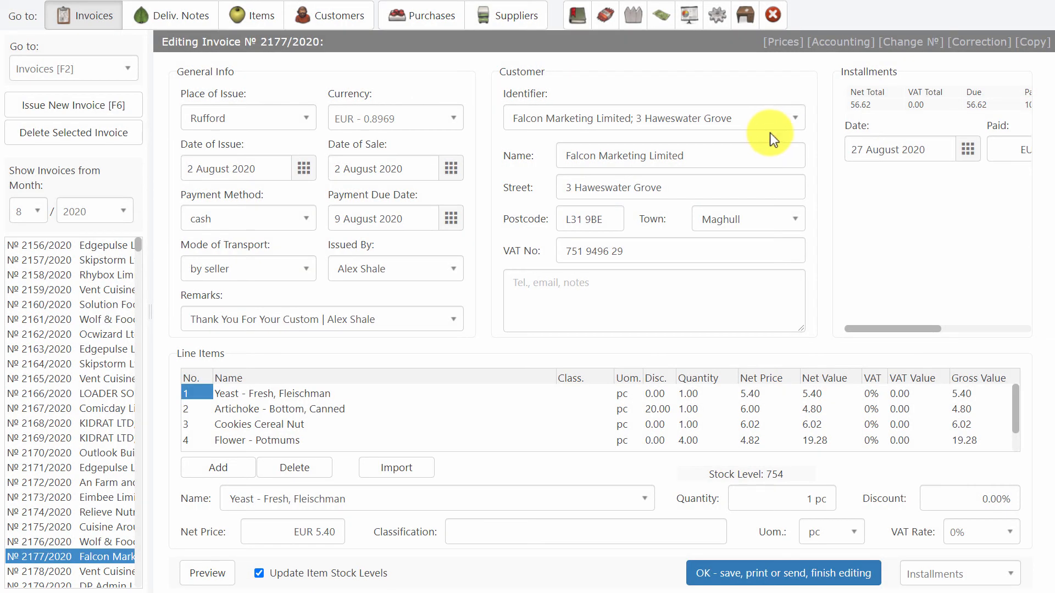
Step: Check the invoice's accounting options and its number-change form, leaving both without making changes
{"action": "left_click", "coordinate": [857, 43]}
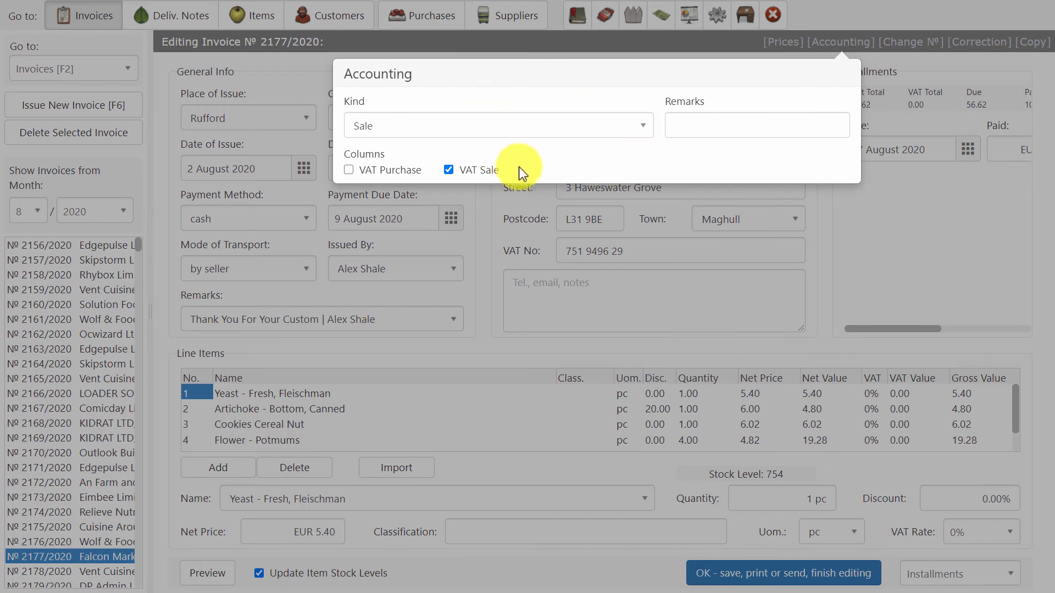
{"action": "left_click", "coordinate": [592, 210]}
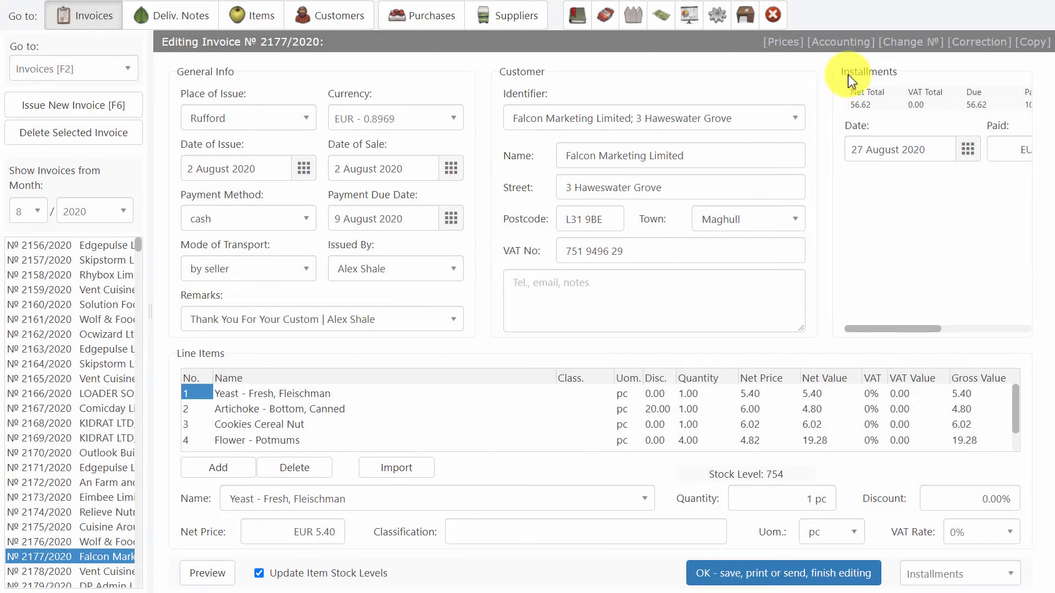
{"action": "left_click", "coordinate": [916, 44]}
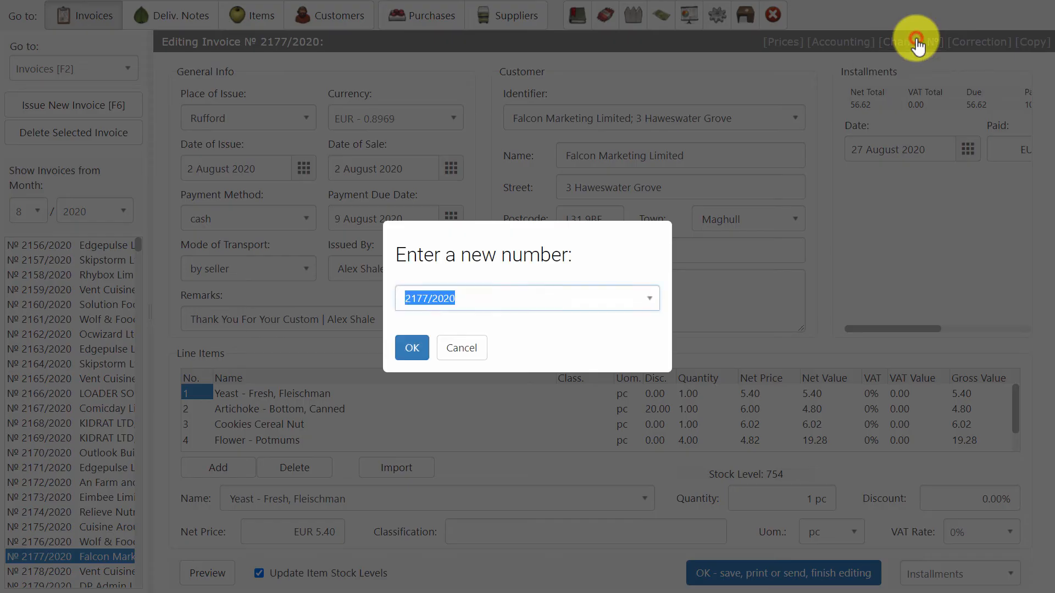
{"action": "left_click", "coordinate": [463, 350]}
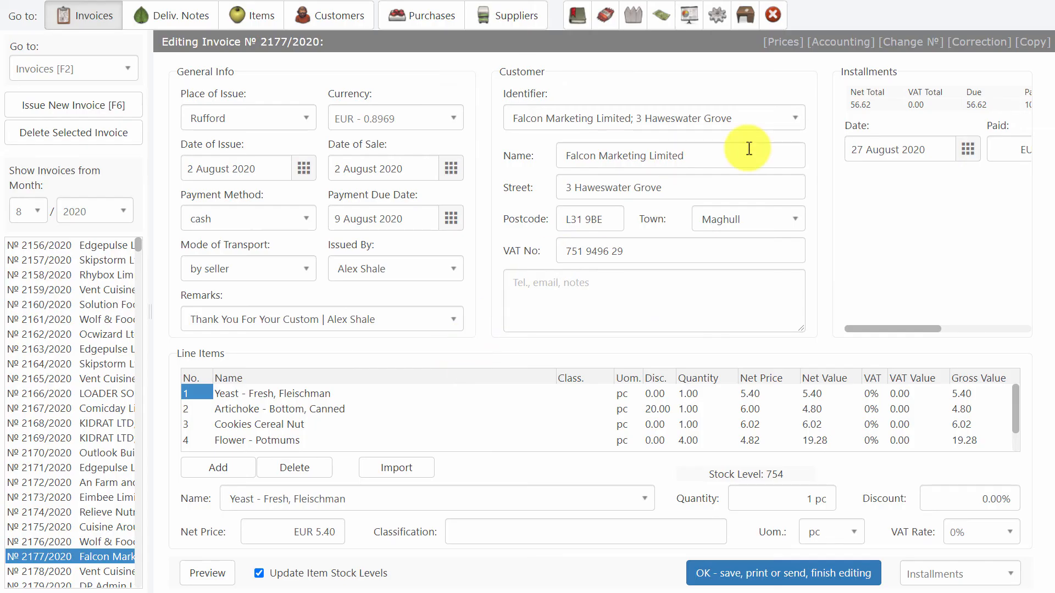
Step: View the forms for issuing a correction and a copy of the Falcon Marketing invoice, cancelling each one
{"action": "left_click", "coordinate": [968, 47]}
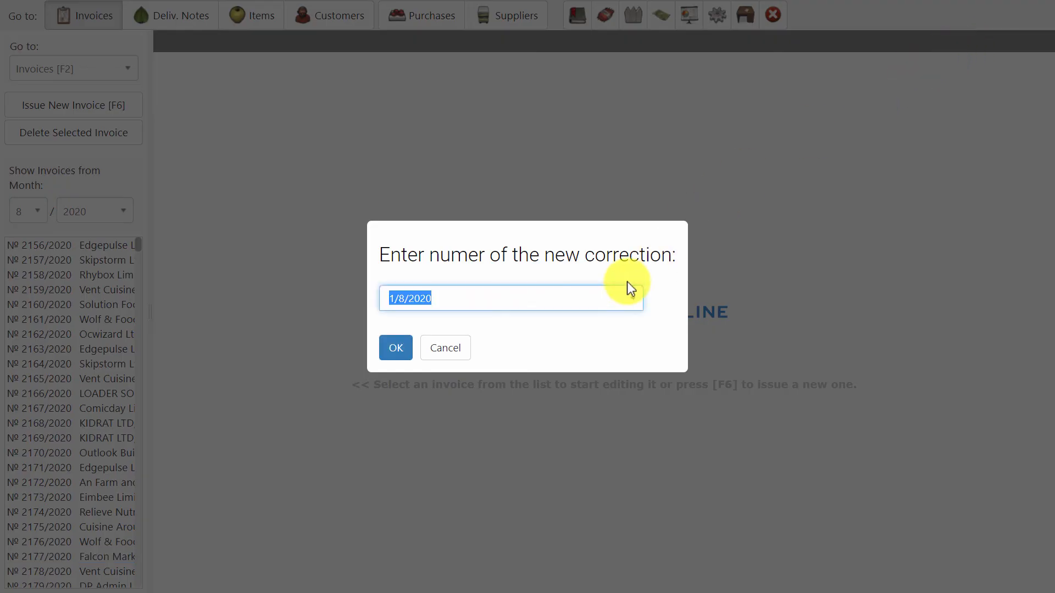
{"action": "left_click", "coordinate": [398, 352]}
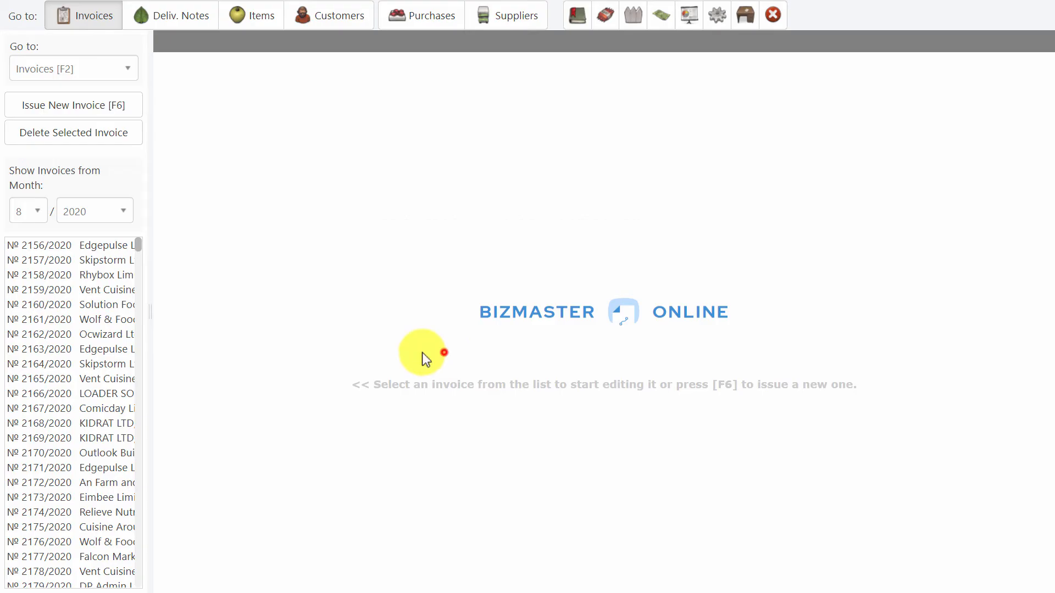
{"action": "left_click", "coordinate": [132, 556]}
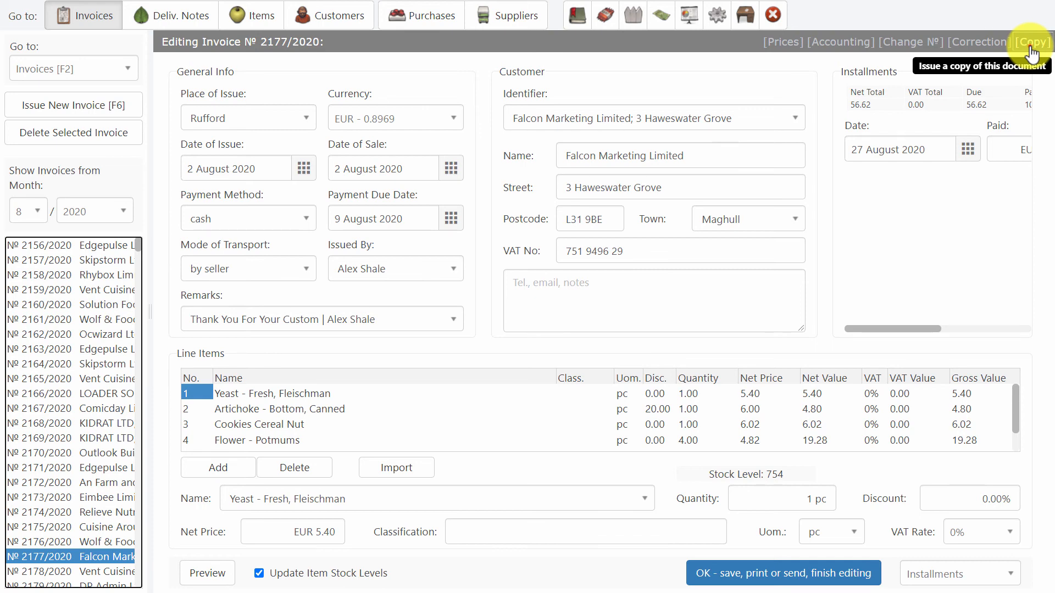
{"action": "left_click", "coordinate": [1031, 44]}
{"action": "left_click", "coordinate": [432, 358]}
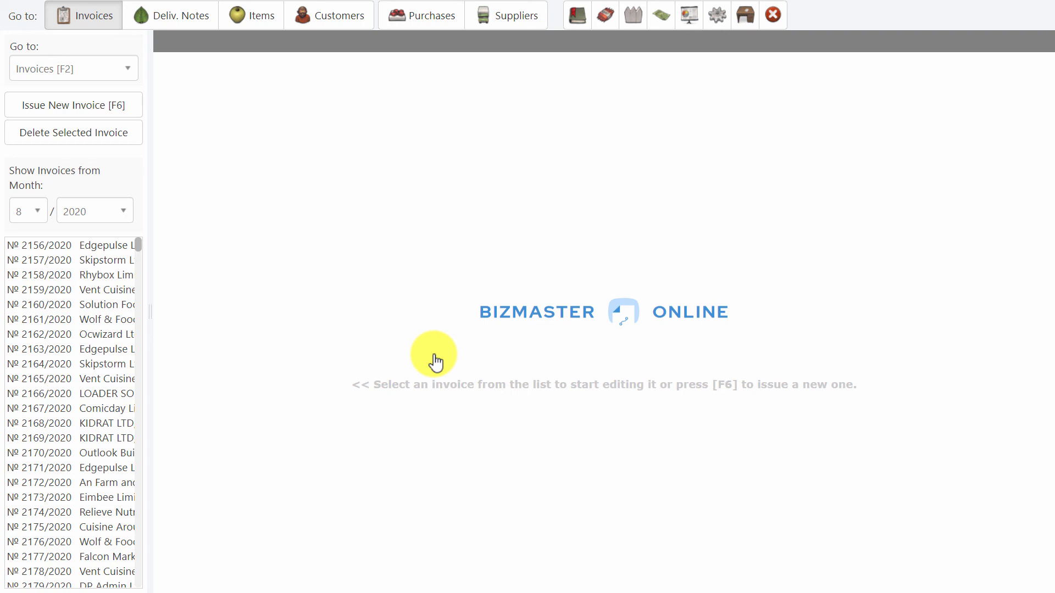
Step: Open the first Wolf & Food delivery note in the August 2020 list and start exporting it to an invoice
{"action": "left_click", "coordinate": [182, 21]}
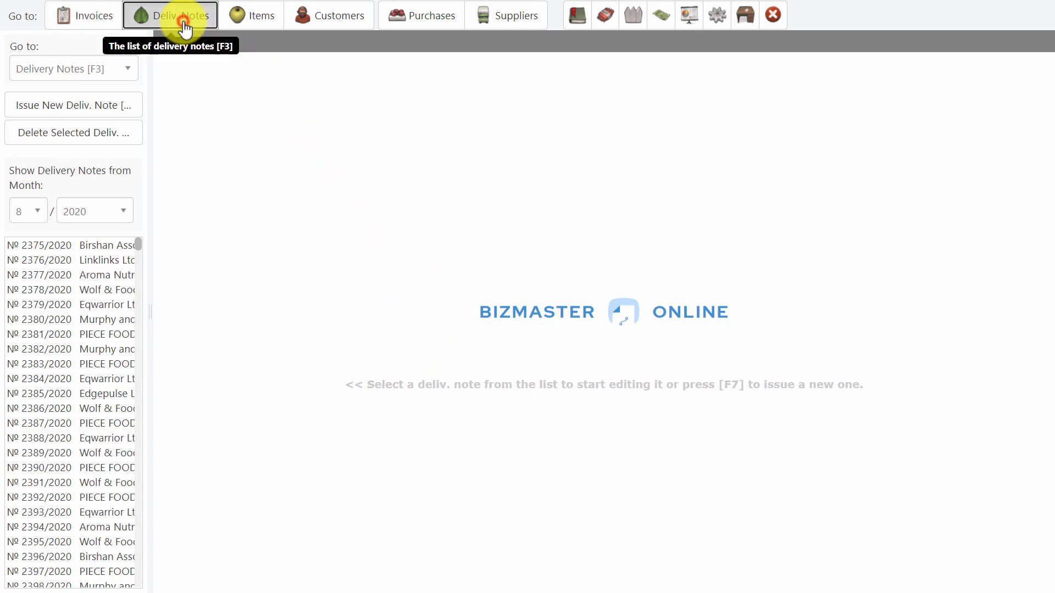
{"action": "left_click", "coordinate": [102, 291]}
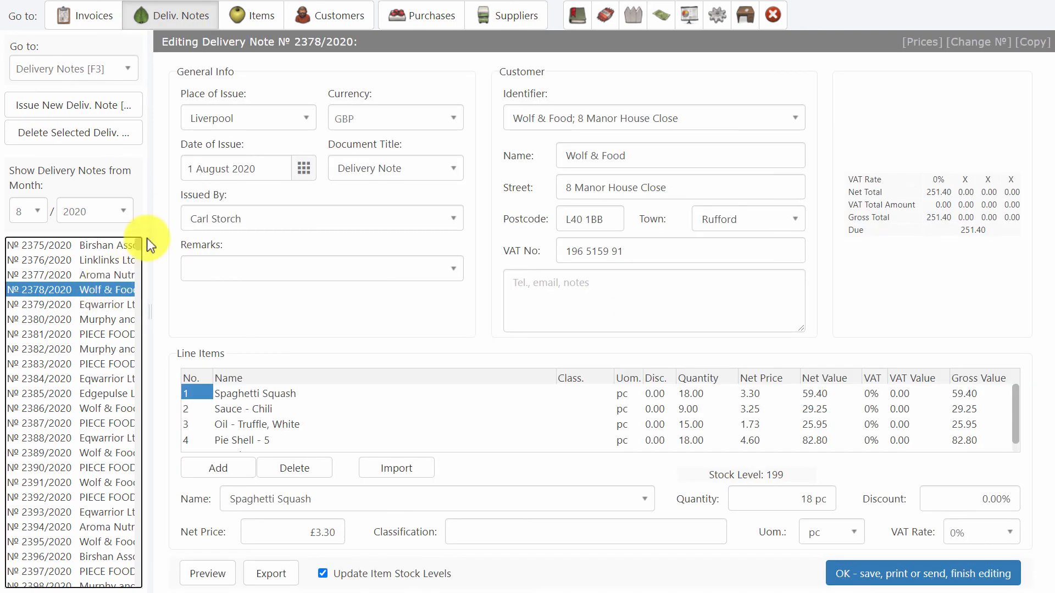
{"action": "left_click_drag", "start_coordinate": [198, 39], "coordinate": [351, 49]}
{"action": "left_click", "coordinate": [350, 40]}
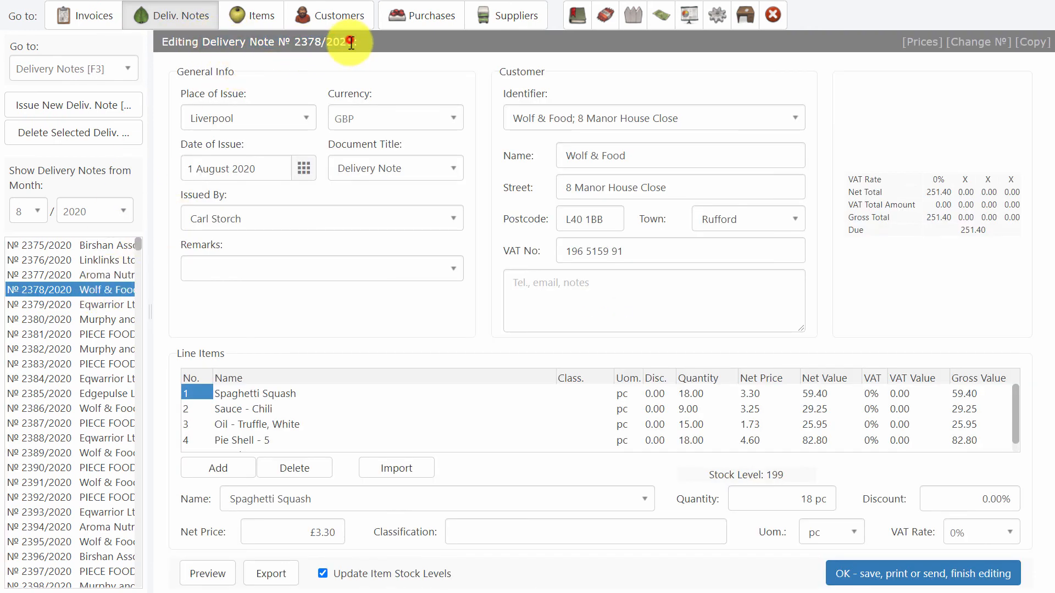
{"action": "left_click", "coordinate": [278, 574]}
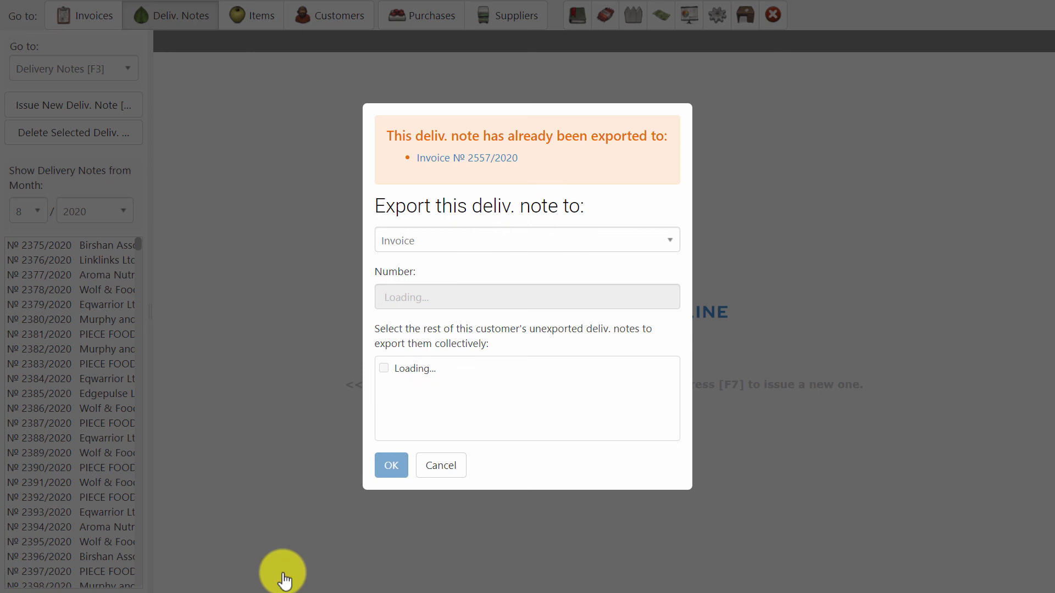